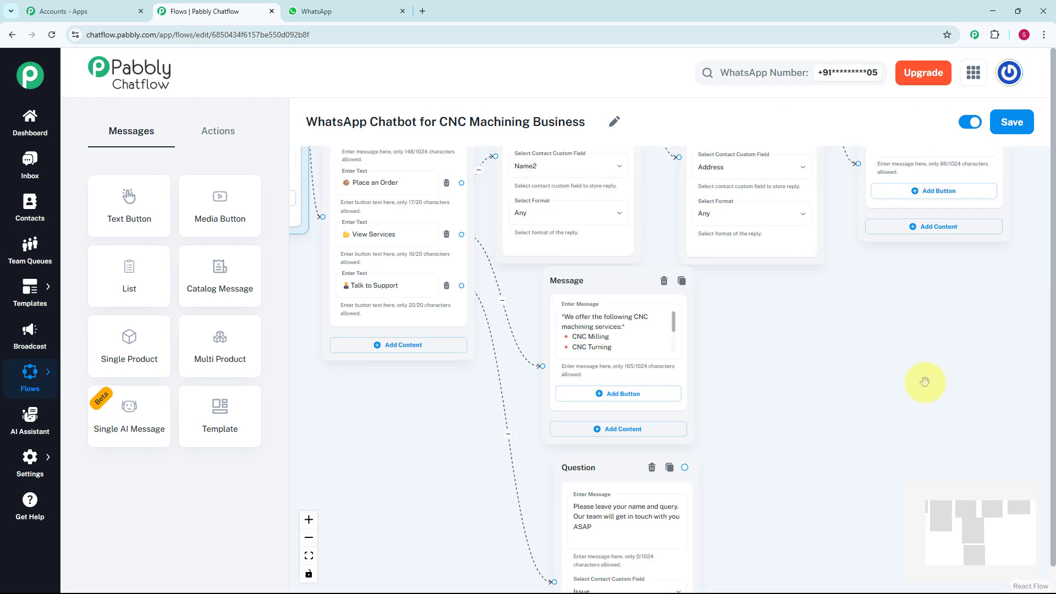
# Examine the message and question blocks of the CNC machining chatbot flow and the connections between them.
pyautogui.moveTo(888, 372); pyautogui.dragTo(795, 359)
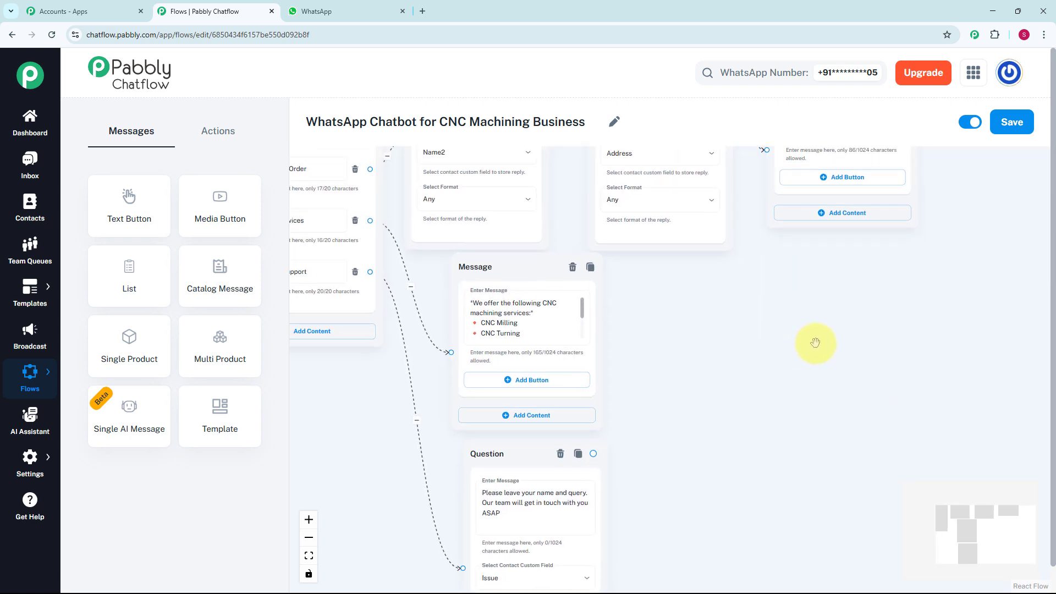
pyautogui.scroll(-2, 812, 345)
pyautogui.moveTo(812, 345); pyautogui.dragTo(786, 274)
pyautogui.scroll(-1, 780, 281)
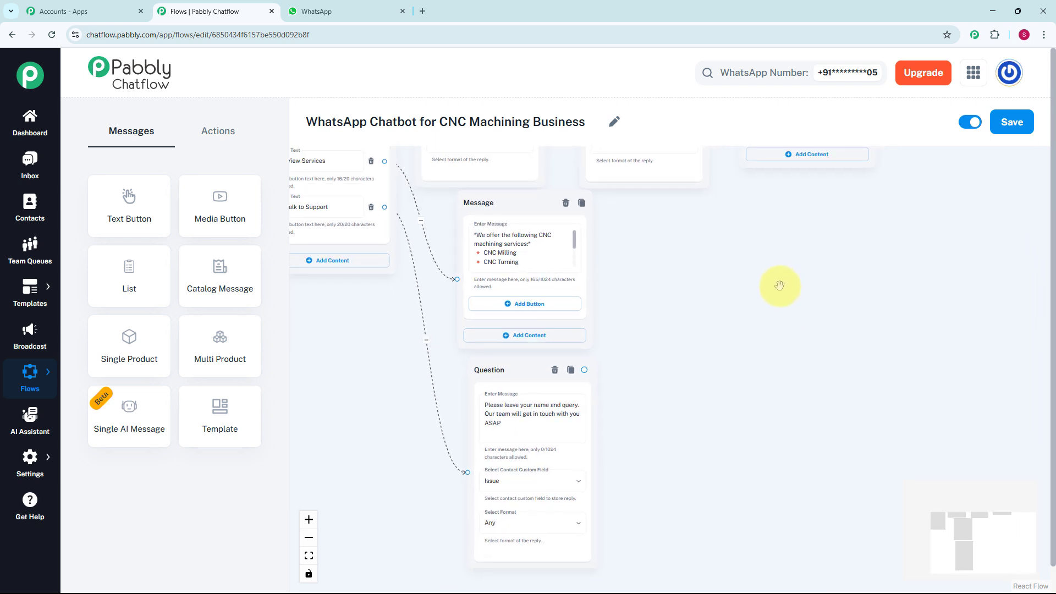
pyautogui.scroll(-1, 777, 299)
pyautogui.moveTo(778, 338); pyautogui.dragTo(730, 471)
pyautogui.scroll(1, 744, 447)
pyautogui.scroll(1, 710, 459)
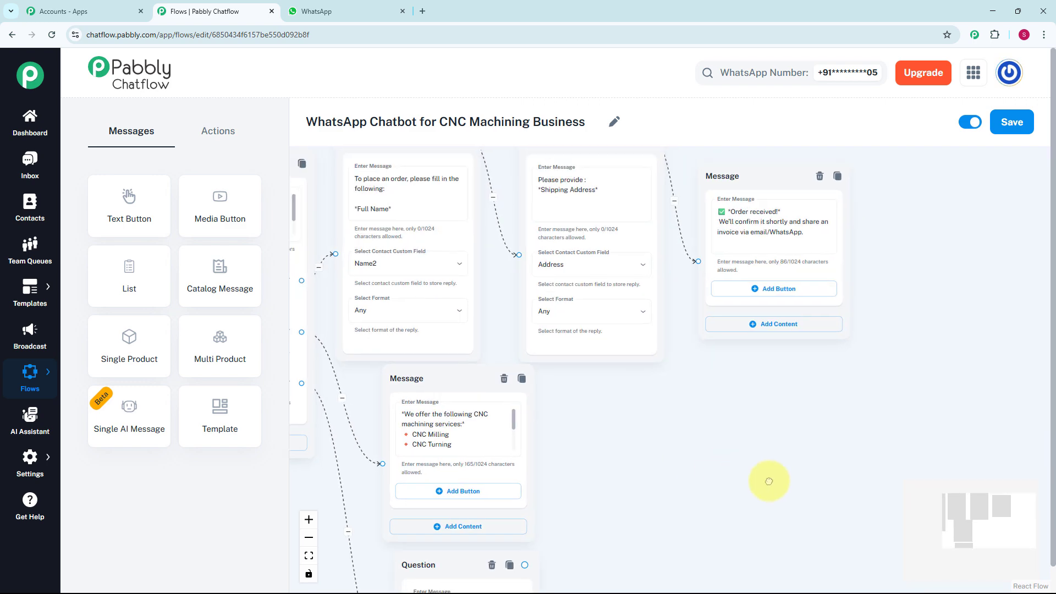
pyautogui.scroll(-3, 797, 480)
pyautogui.moveTo(799, 478); pyautogui.dragTo(800, 394)
# Switch to the WhatsApp chat and test Place an Order, answering "User" as the full name and giving a shipping address.
pyautogui.hotkey('ctrl', 'Tab')
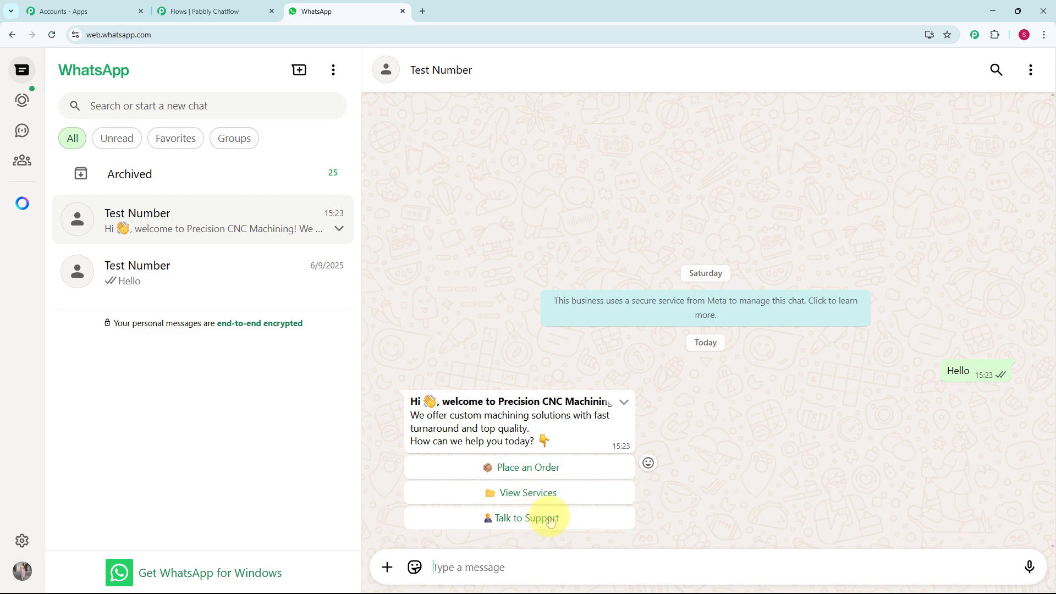
pyautogui.click(548, 469)
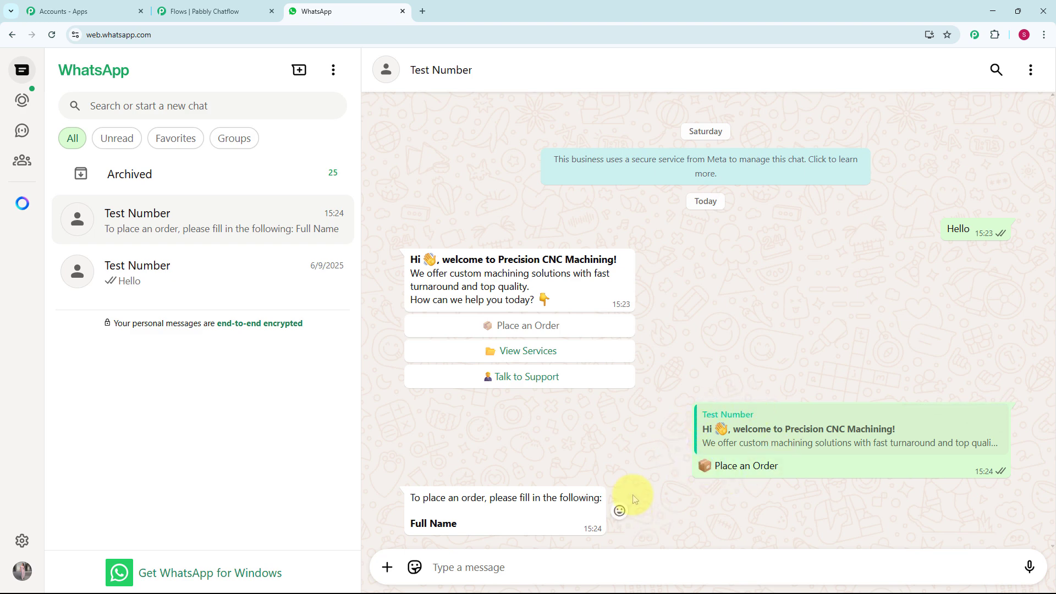
pyautogui.write('User')
pyautogui.press('Return')
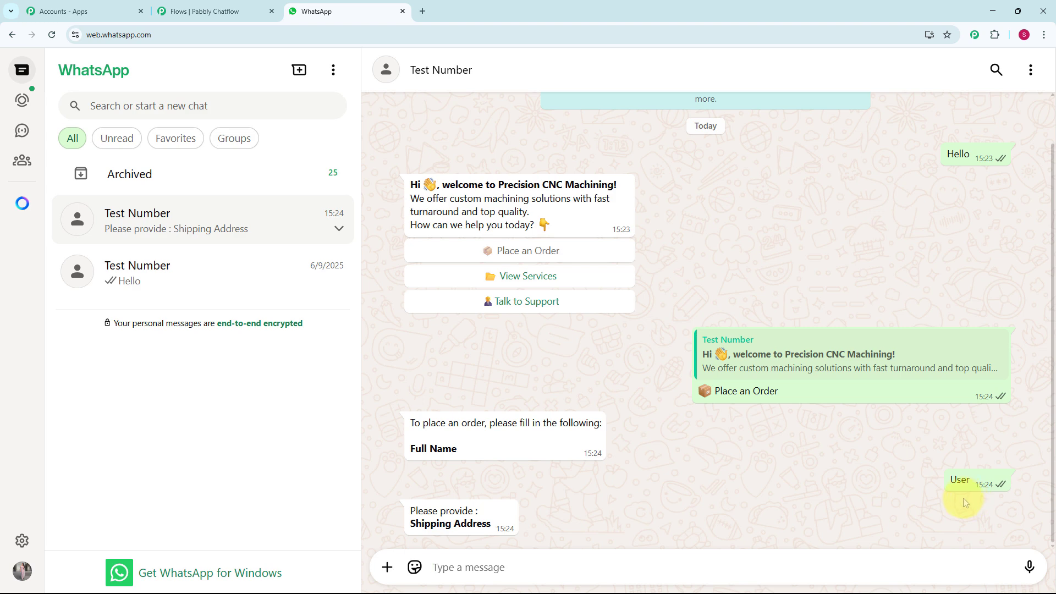
pyautogui.write('Bhopal')
pyautogui.press('Return')
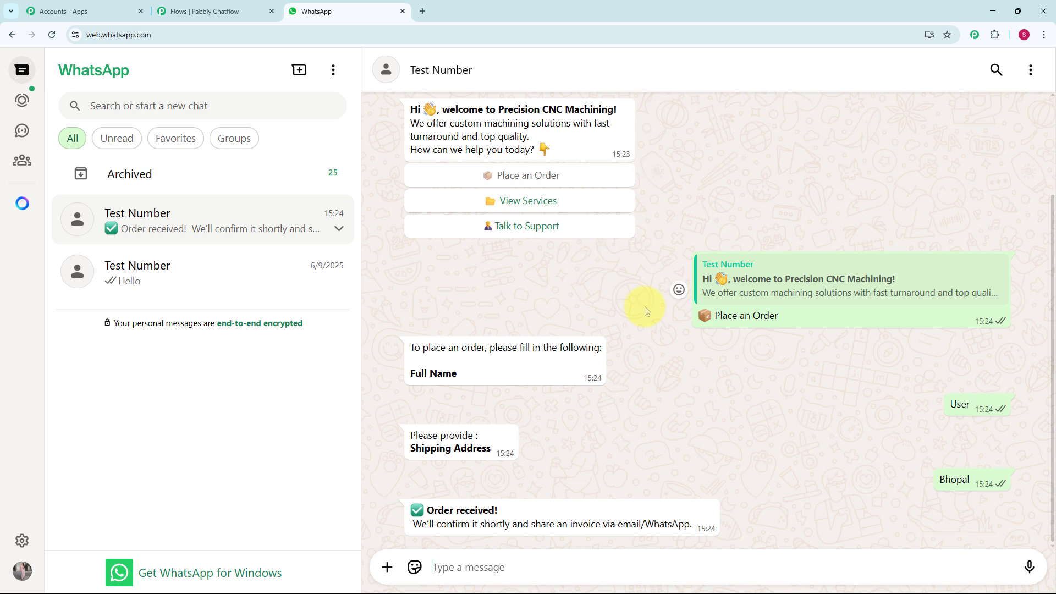
# Test the View Services and Talk to Support options of the welcome message and review the bot's replies.
pyautogui.click(567, 199)
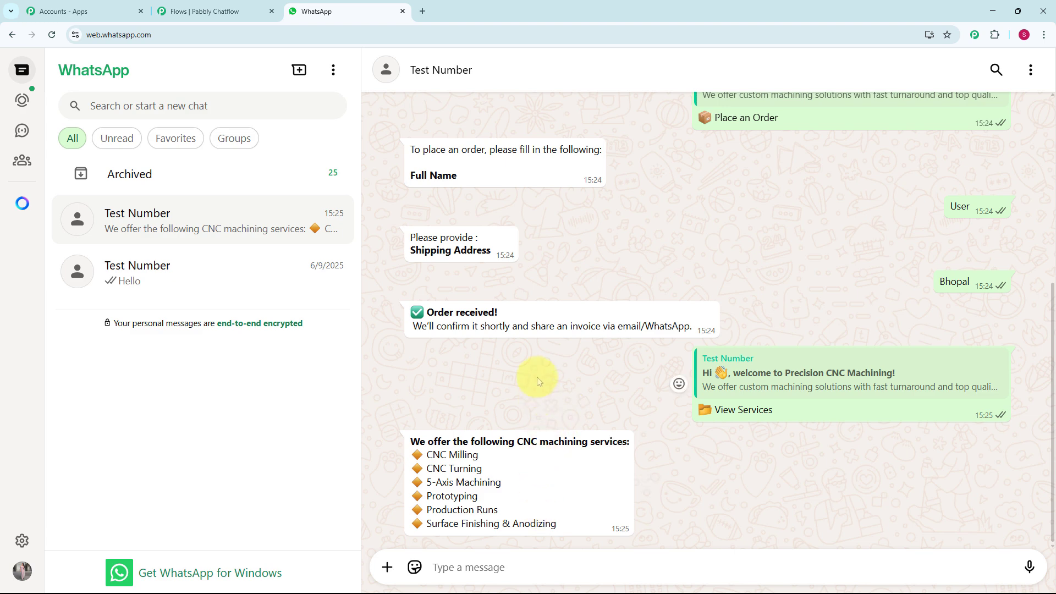
pyautogui.scroll(5, 536, 375)
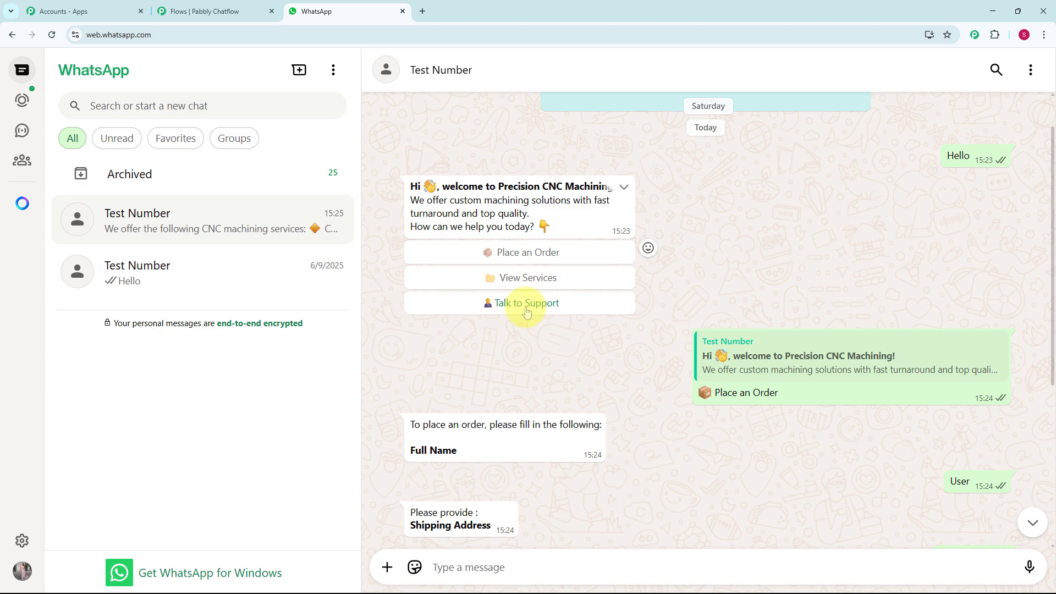
pyautogui.click(527, 311)
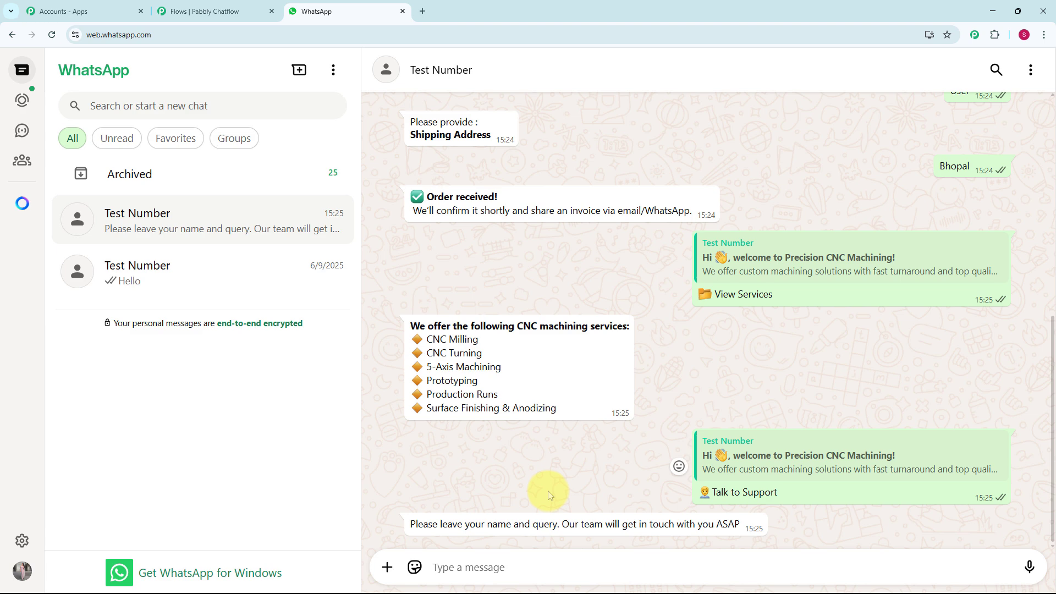
pyautogui.scroll(1, 547, 491)
pyautogui.scroll(2, 549, 482)
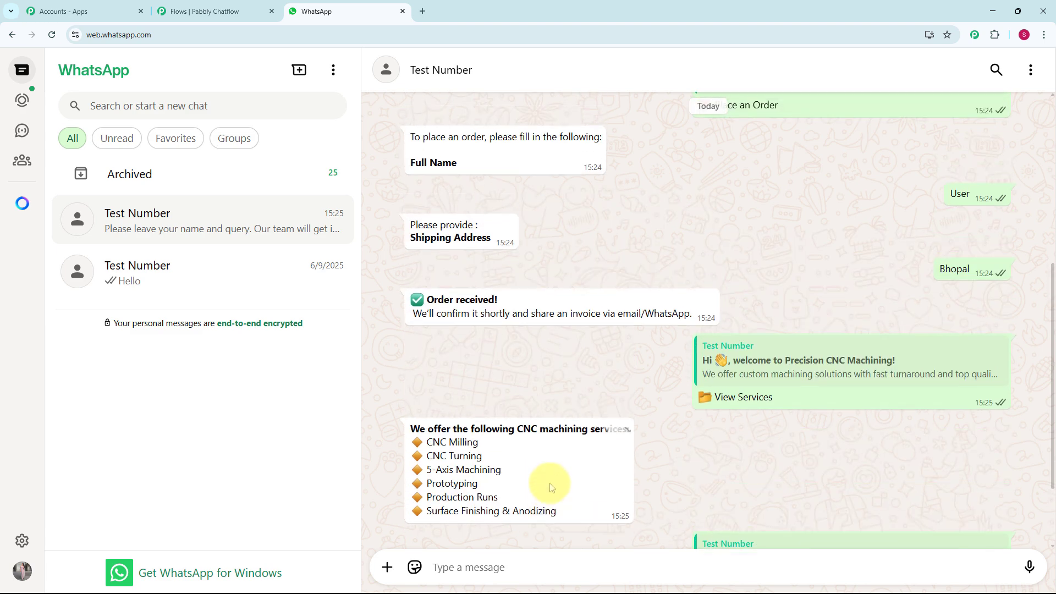
pyautogui.scroll(1, 549, 484)
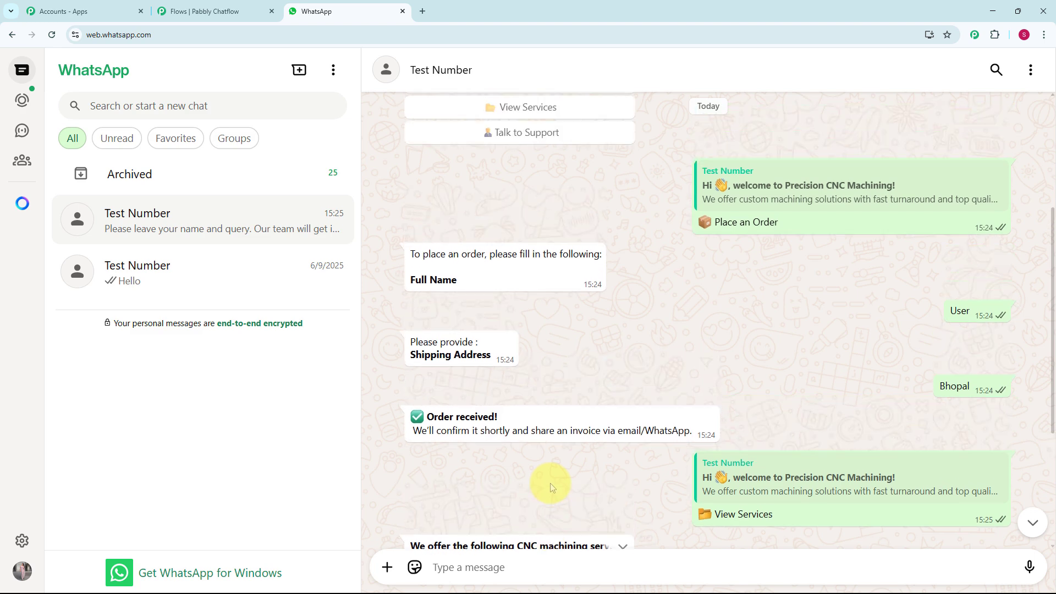
pyautogui.scroll(1, 553, 483)
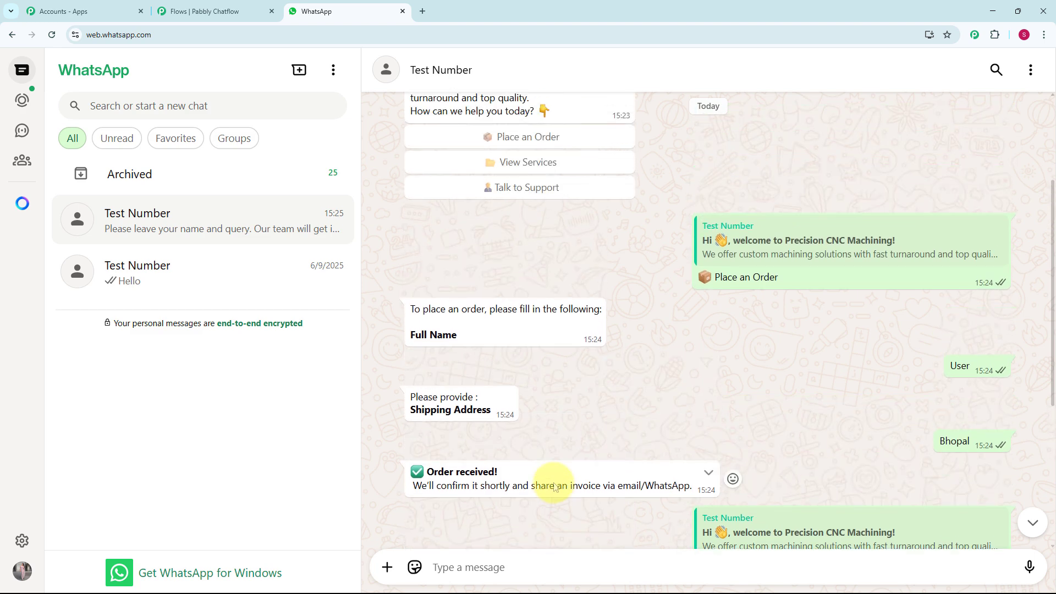
pyautogui.scroll(2, 553, 483)
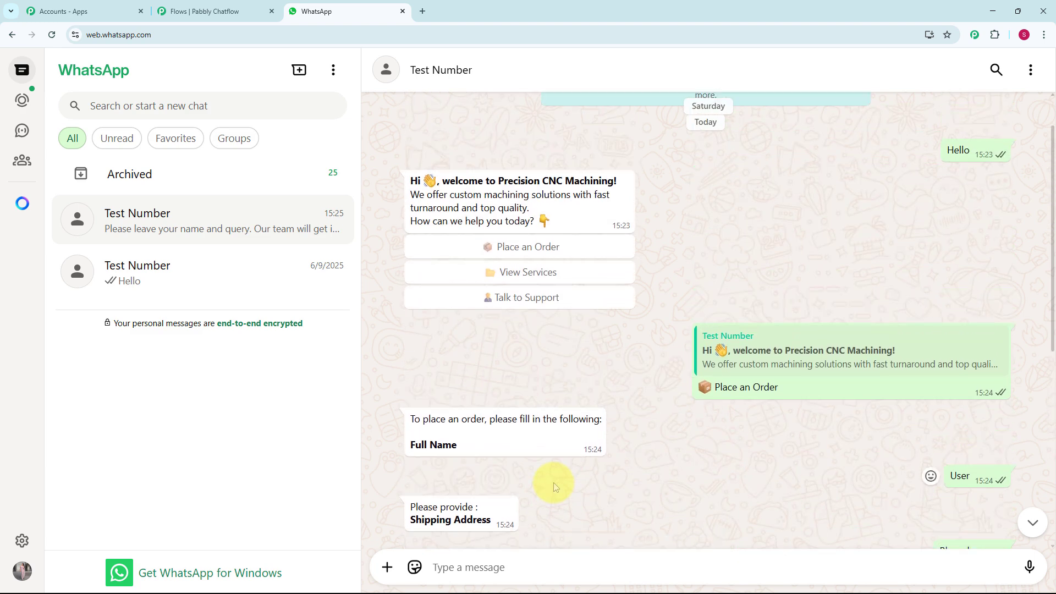
pyautogui.scroll(1, 553, 483)
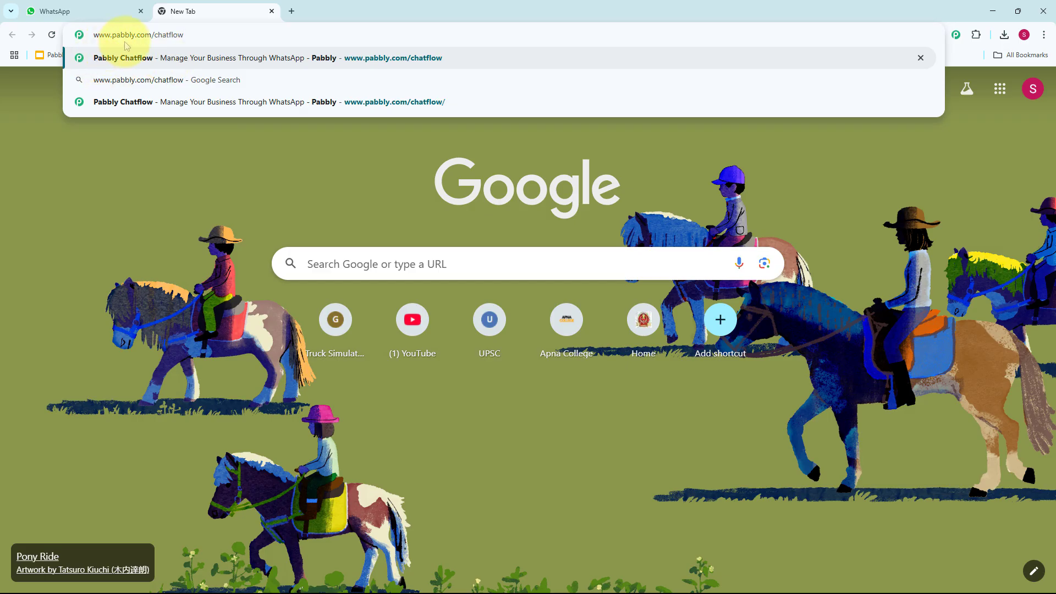
pyautogui.click(153, 48)
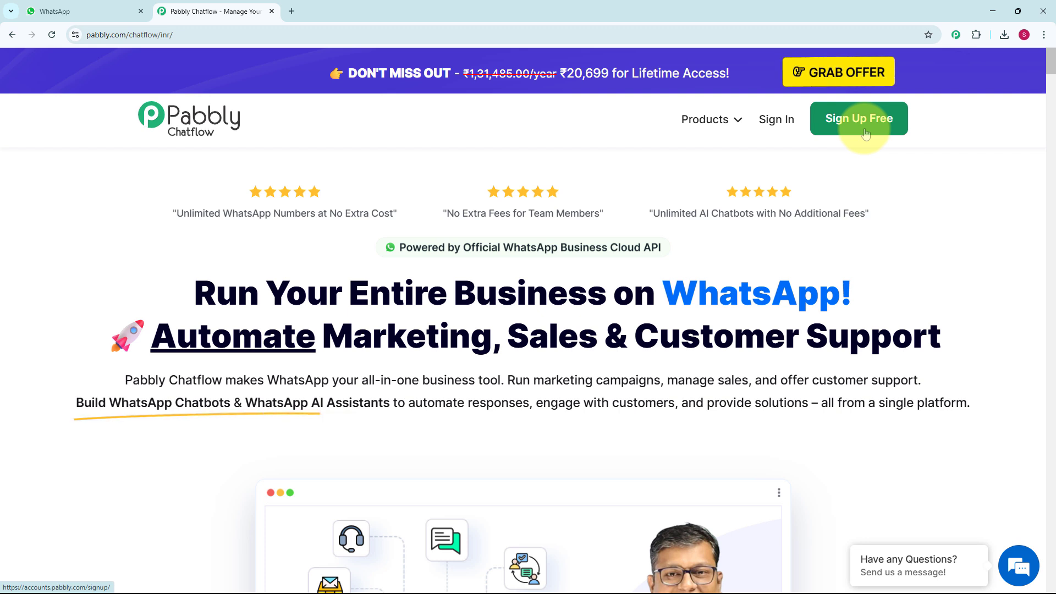
pyautogui.click(774, 120)
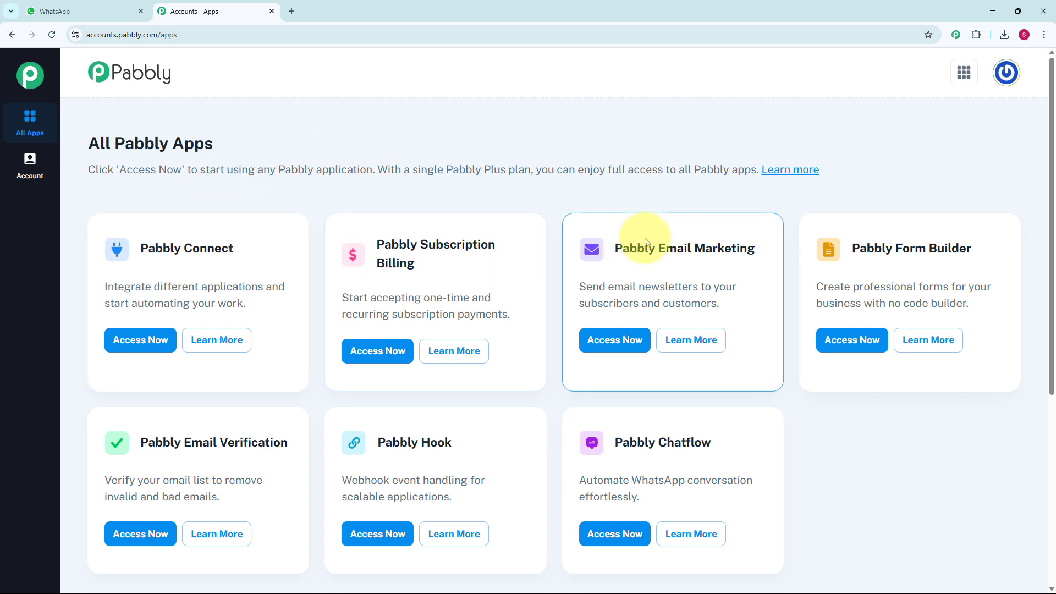
pyautogui.scroll(-2, 647, 242)
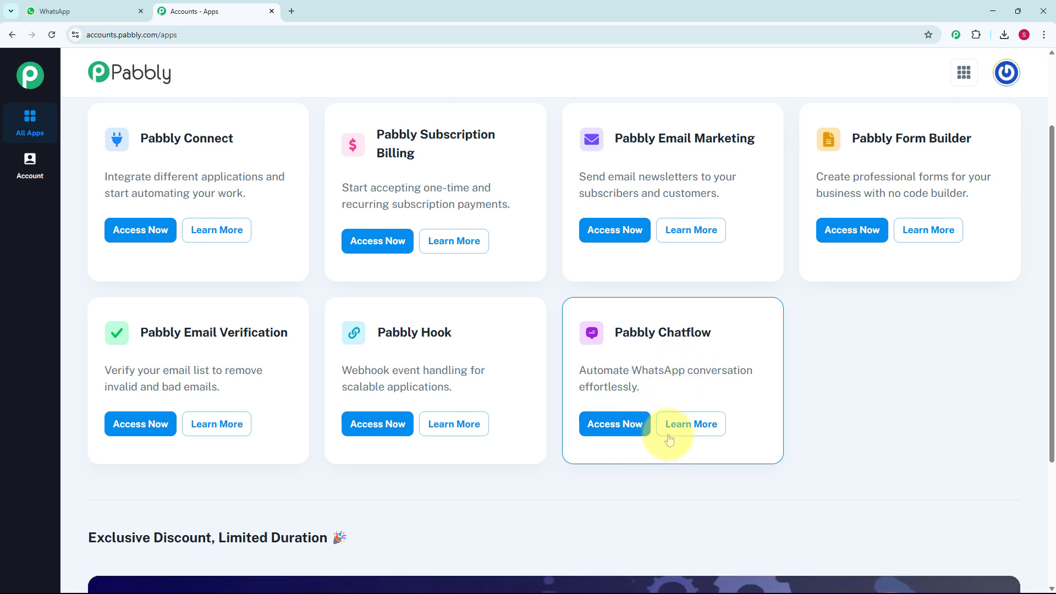
pyautogui.click(622, 432)
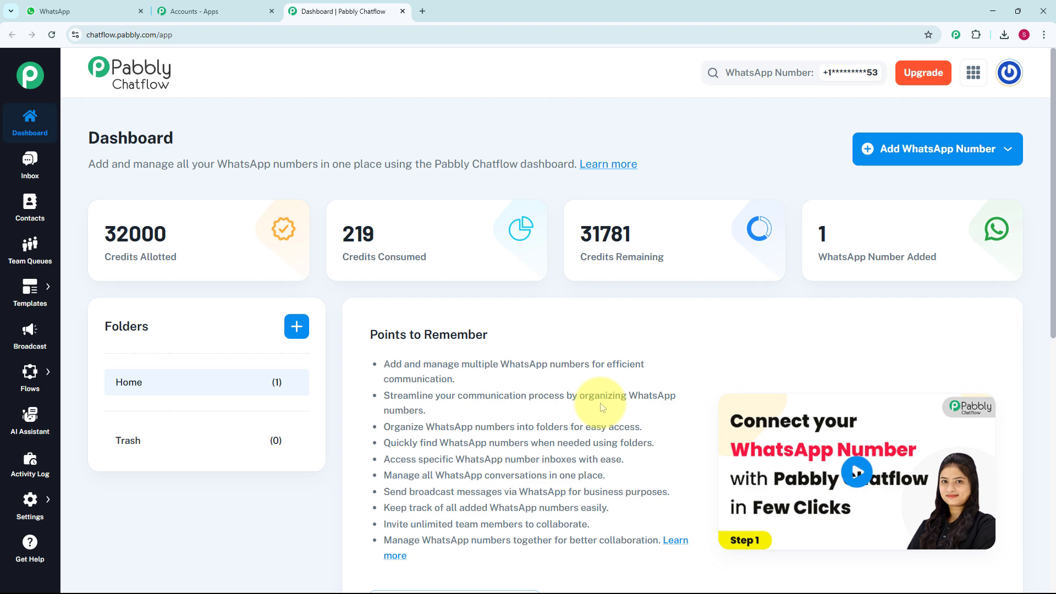
# Review the dashboard's list of WhatsApp numbers and the options for adding a WhatsApp number.
pyautogui.scroll(-1, 605, 407)
pyautogui.scroll(-8, 606, 407)
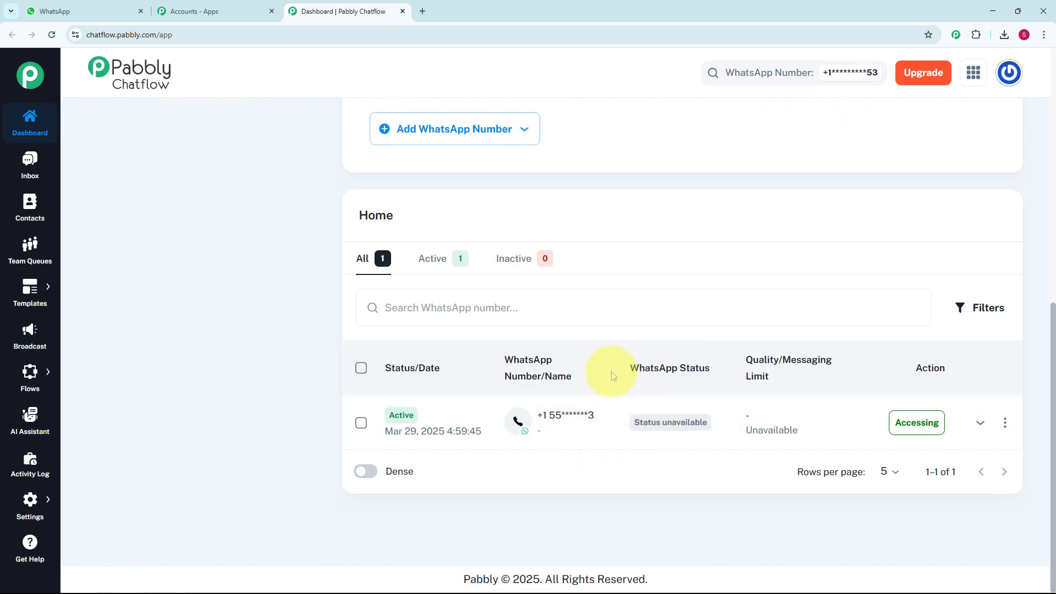
pyautogui.scroll(8, 609, 371)
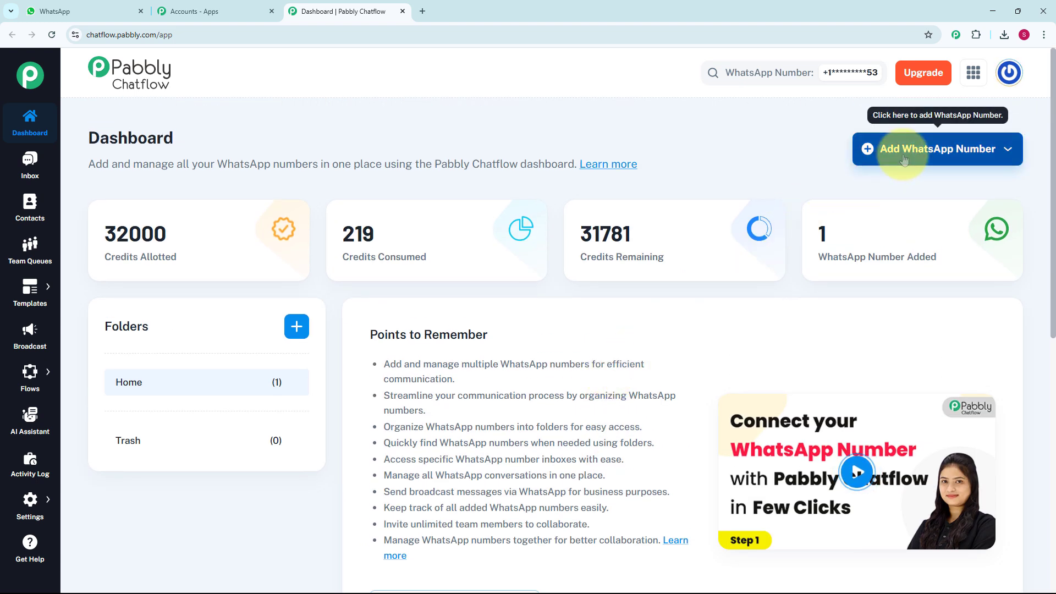
pyautogui.click(945, 158)
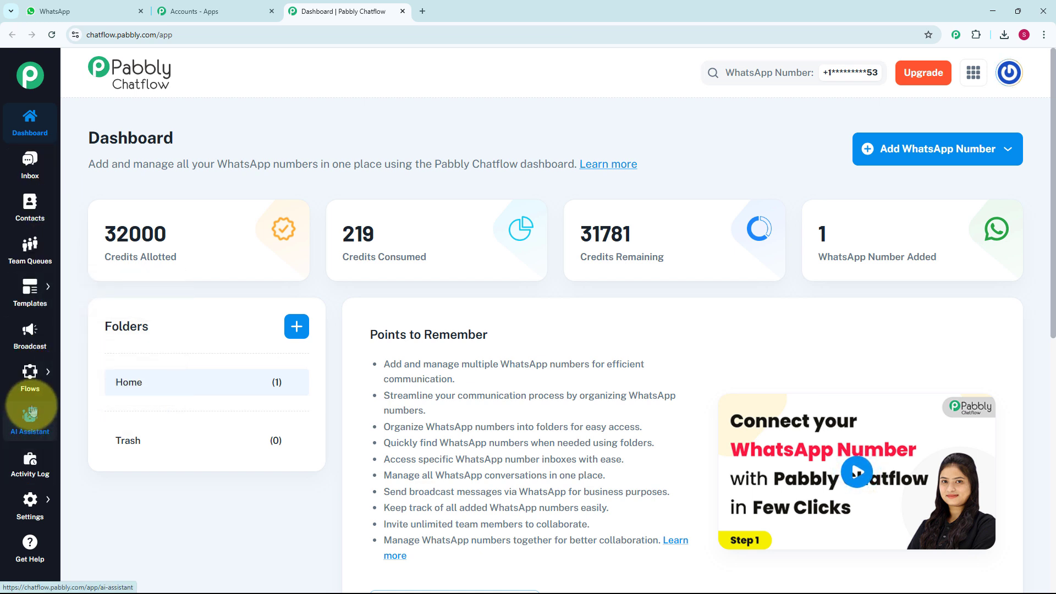
pyautogui.moveTo(28, 379)
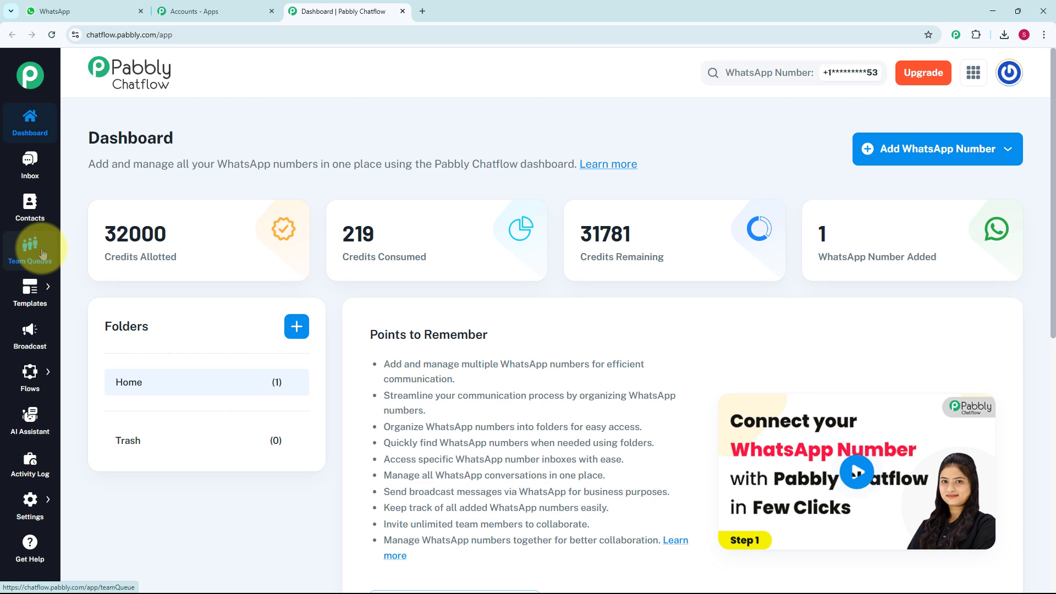
pyautogui.moveTo(34, 303)
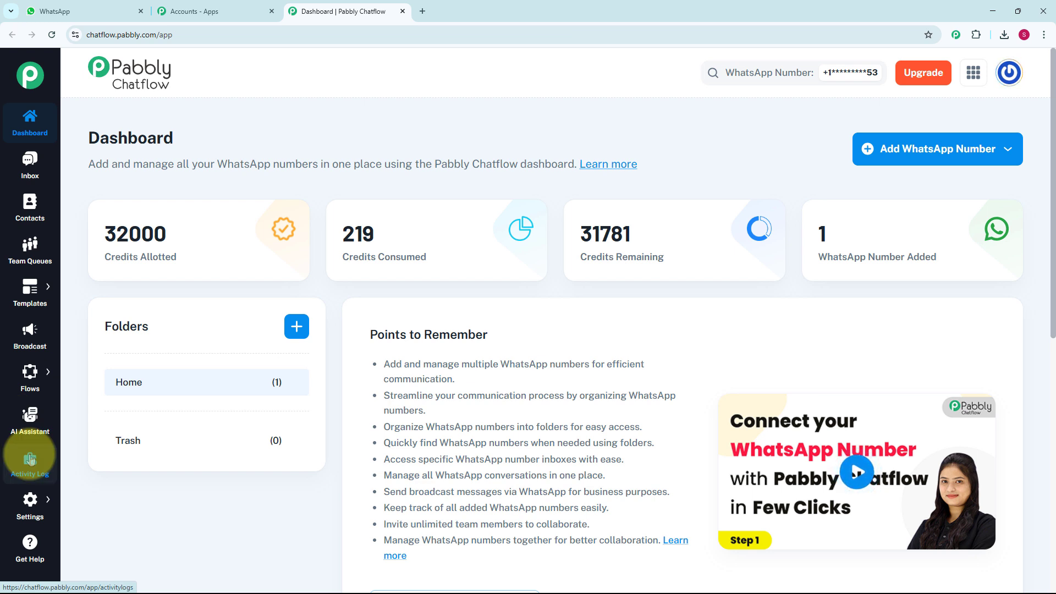
pyautogui.moveTo(33, 509)
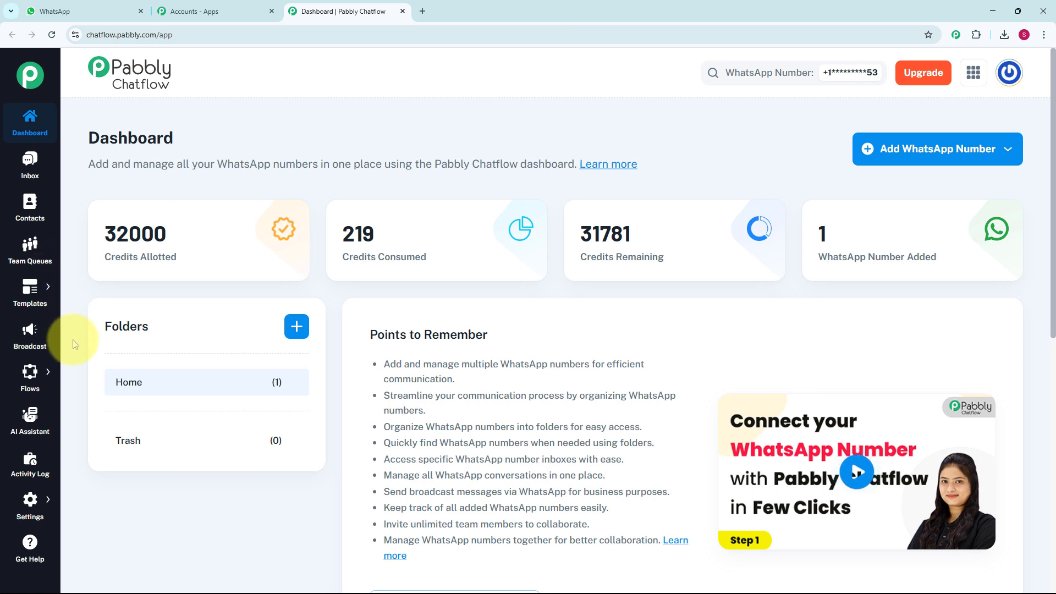
# Open the flow builder, look through the existing flows and add a new flow.
pyautogui.moveTo(44, 384)
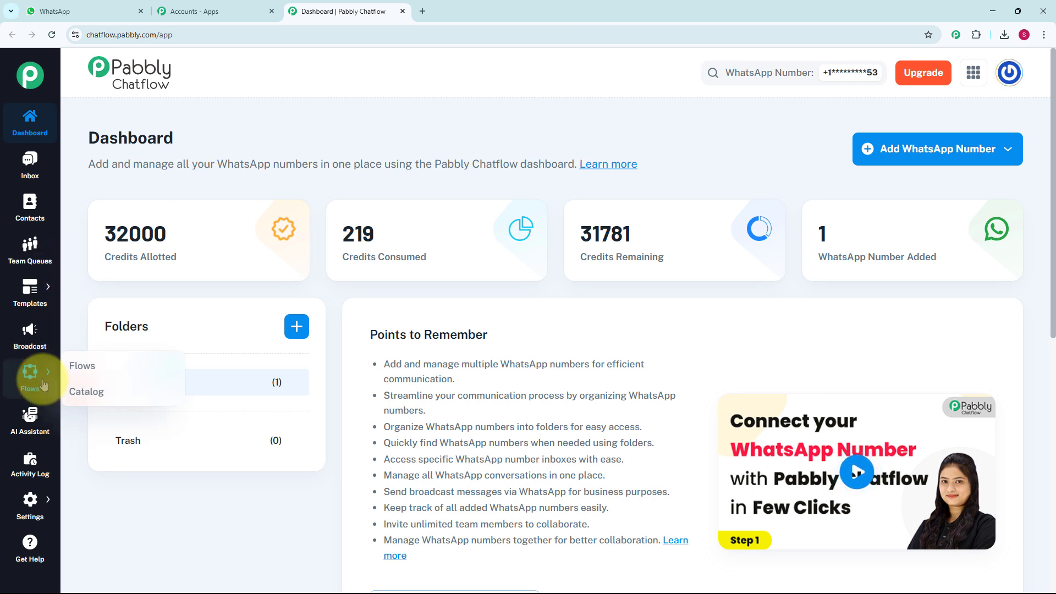
pyautogui.click(95, 364)
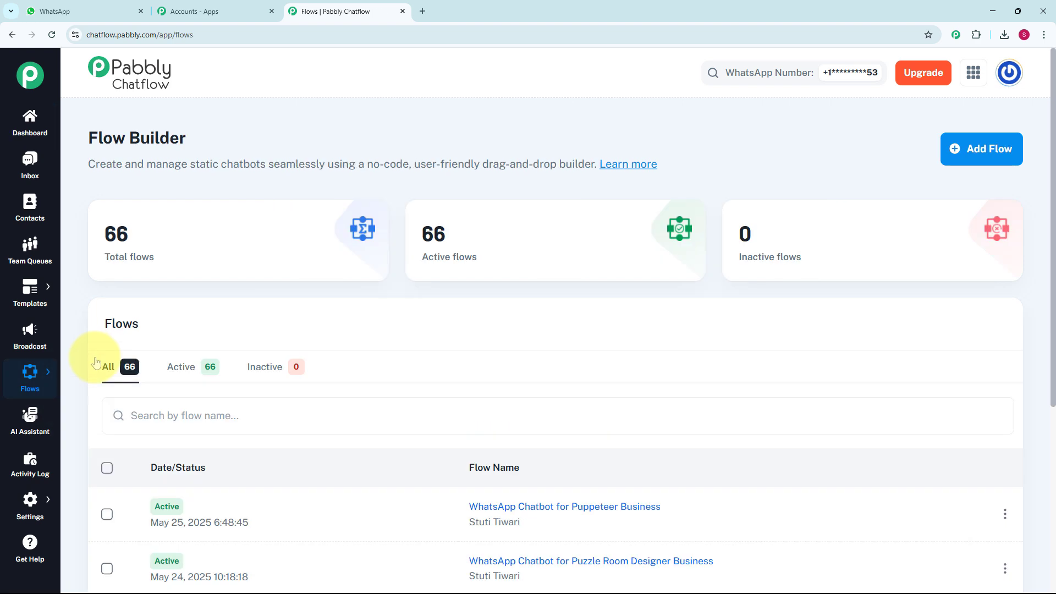
pyautogui.scroll(-5, 464, 441)
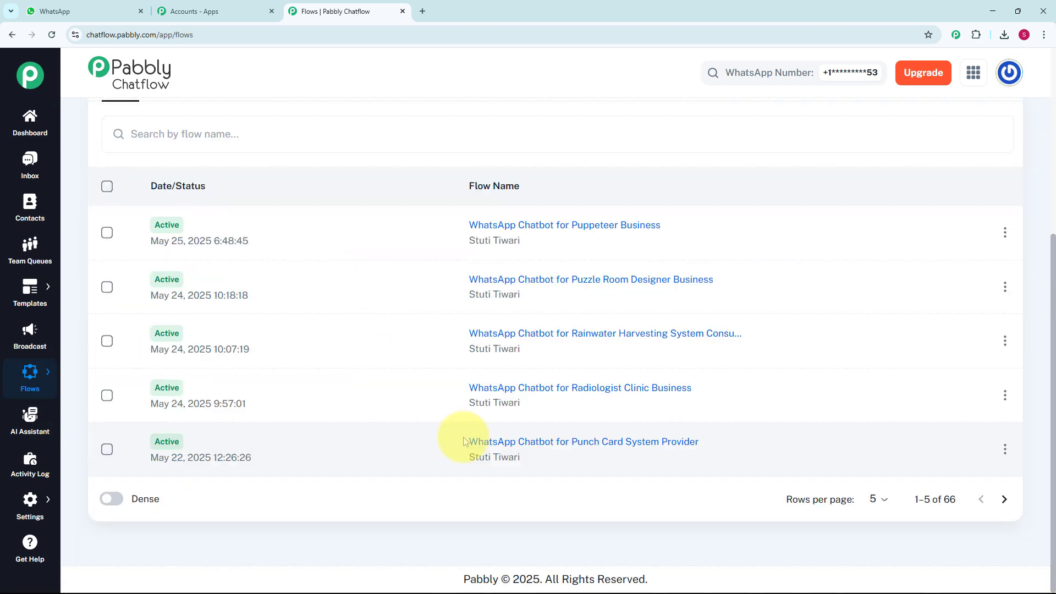
pyautogui.scroll(5, 463, 441)
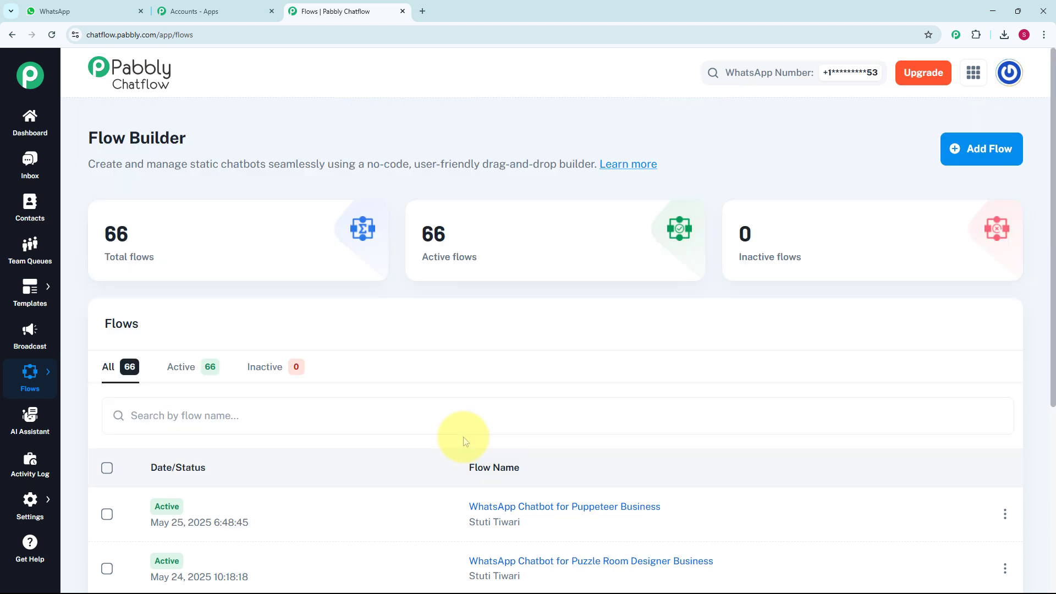
pyautogui.click(985, 151)
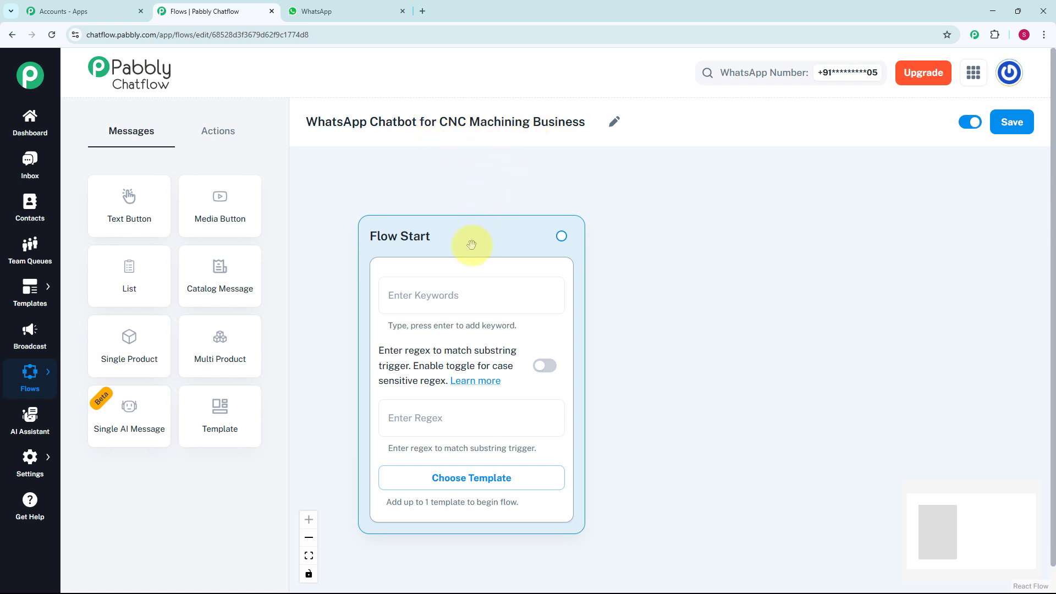
# Set the Flow Start regex to [\s\S]+ and connect a new Text + Button message to Flow Start.
pyautogui.click(449, 294)
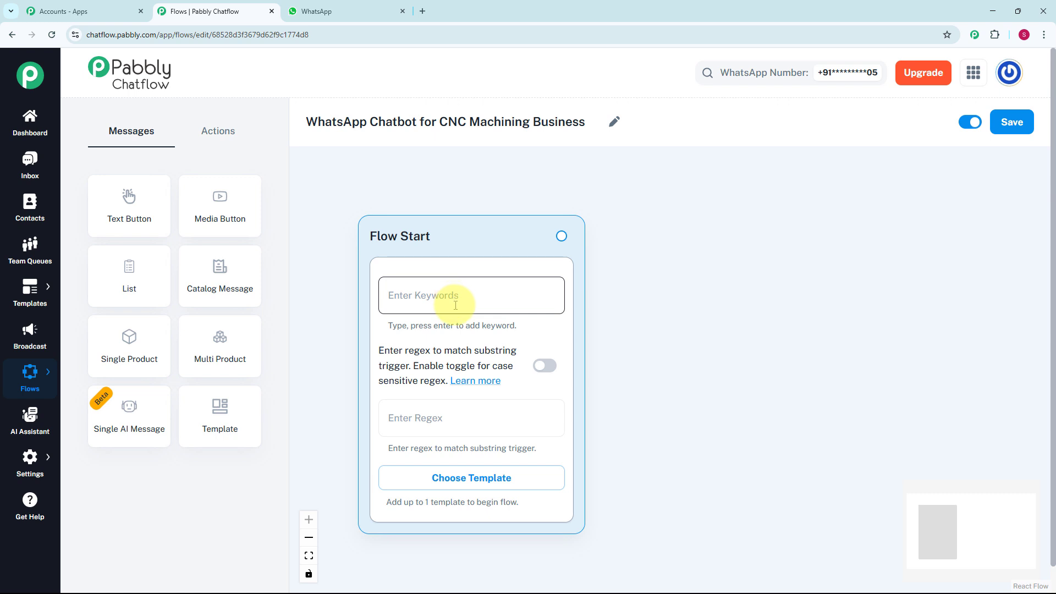
pyautogui.click(447, 409)
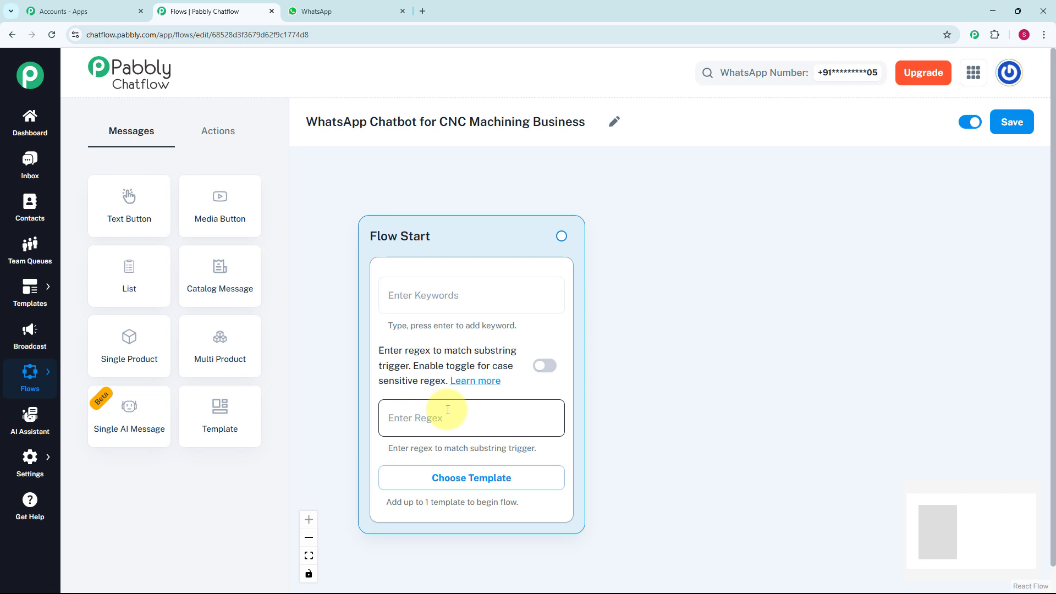
pyautogui.write('[\\s\\S]+')
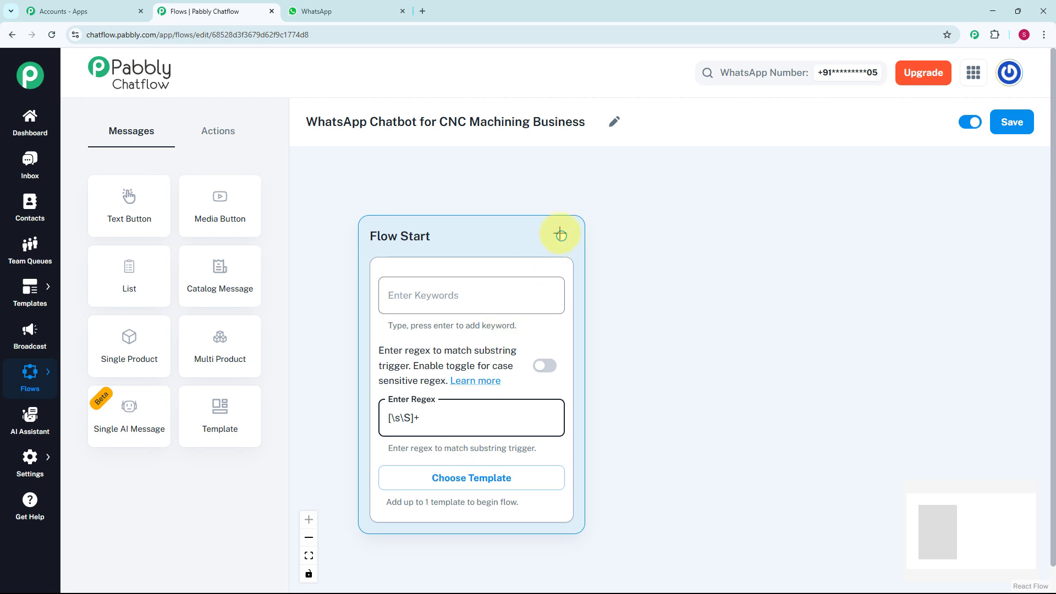
pyautogui.moveTo(561, 236); pyautogui.dragTo(646, 319)
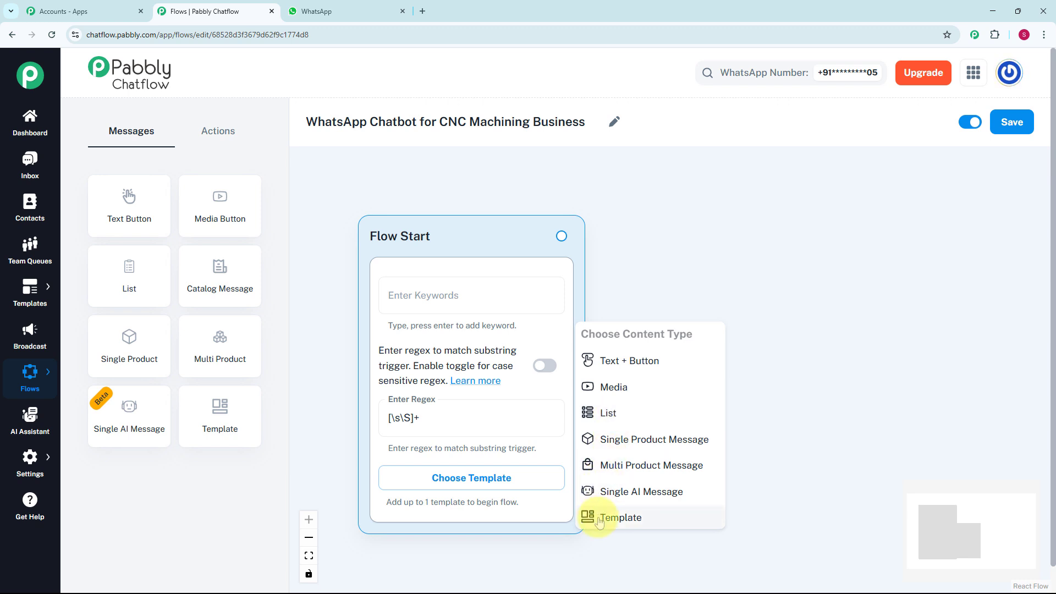
pyautogui.click(636, 361)
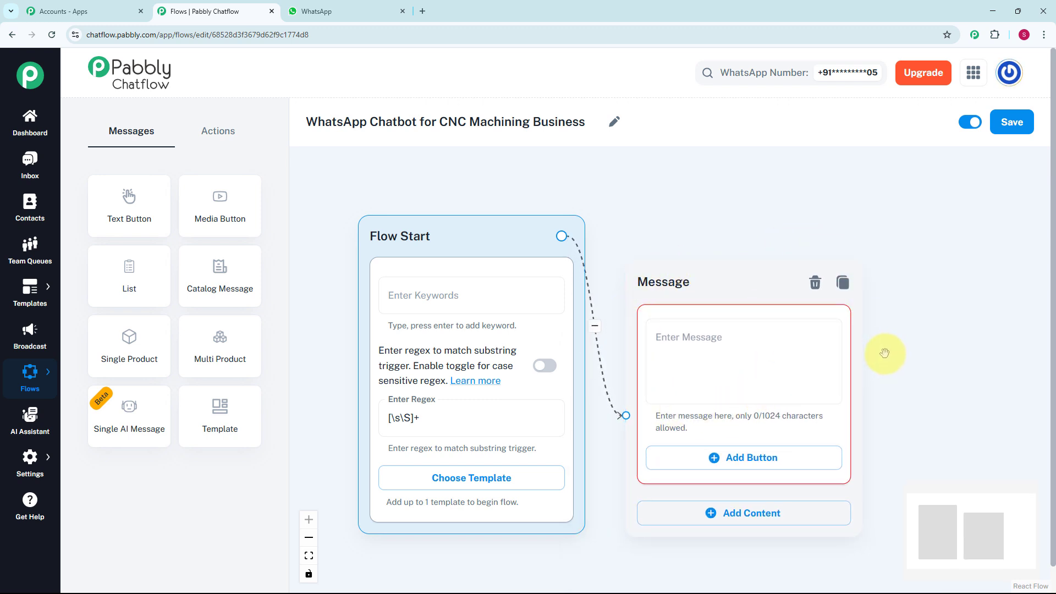
# Enter the welcome text beginning "*Hi 👋, welcome to Precision CNC Machining!*" in the message connected to Flow Start.
pyautogui.scroll(-2, 884, 353)
pyautogui.moveTo(884, 353); pyautogui.dragTo(746, 303)
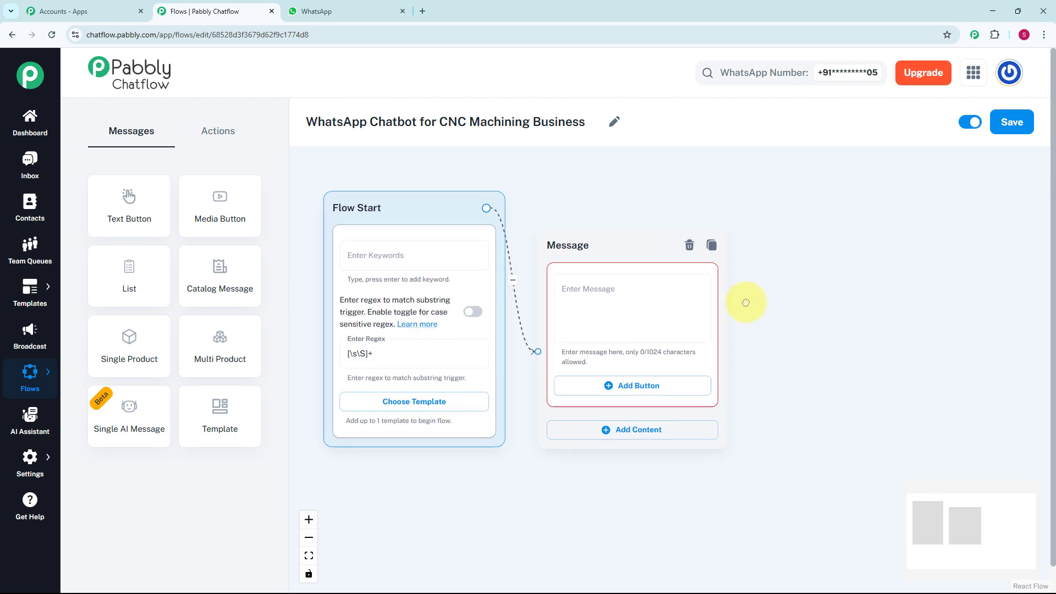
pyautogui.scroll(1, 596, 333)
pyautogui.click(596, 333)
pyautogui.hotkey('ctrl', 'v')
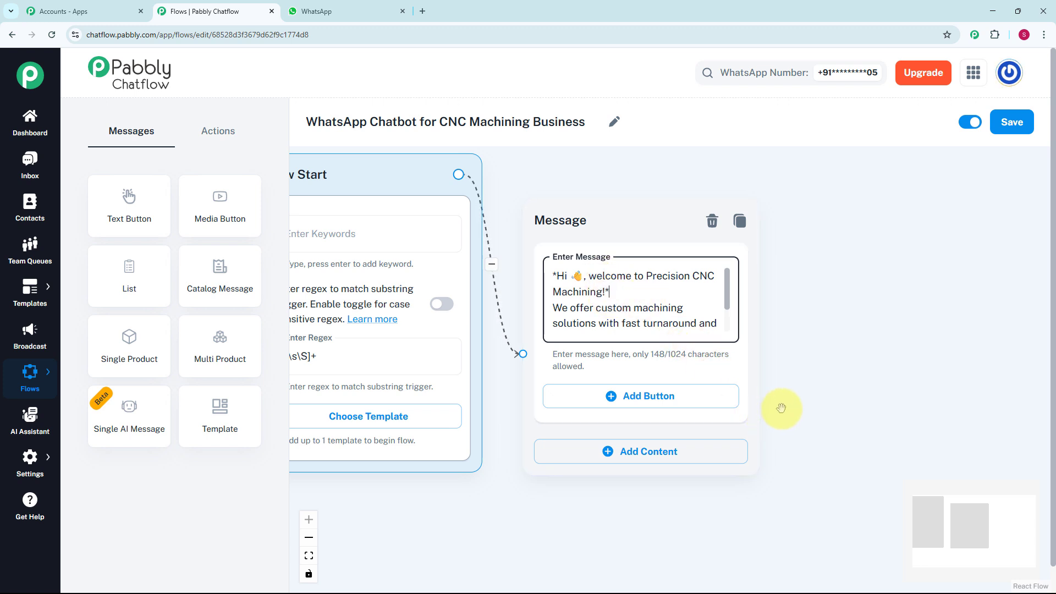
# Add three buttons to the welcome message: "📦 Place an Order", "📁 View Services" and "Talk to Support".
pyautogui.click(661, 402)
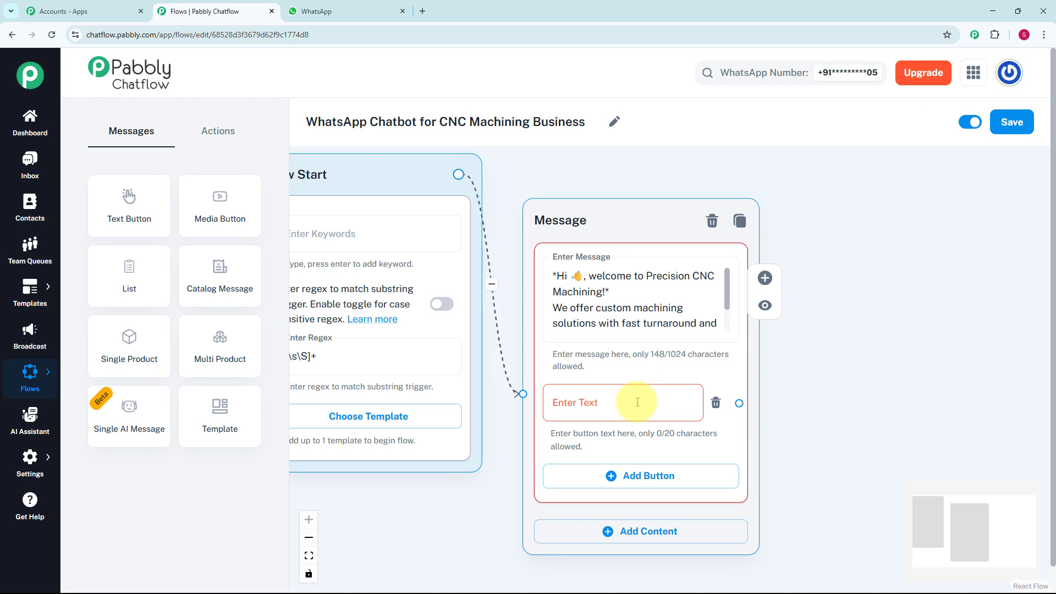
pyautogui.click(637, 402)
pyautogui.write('📦 Place an Order')
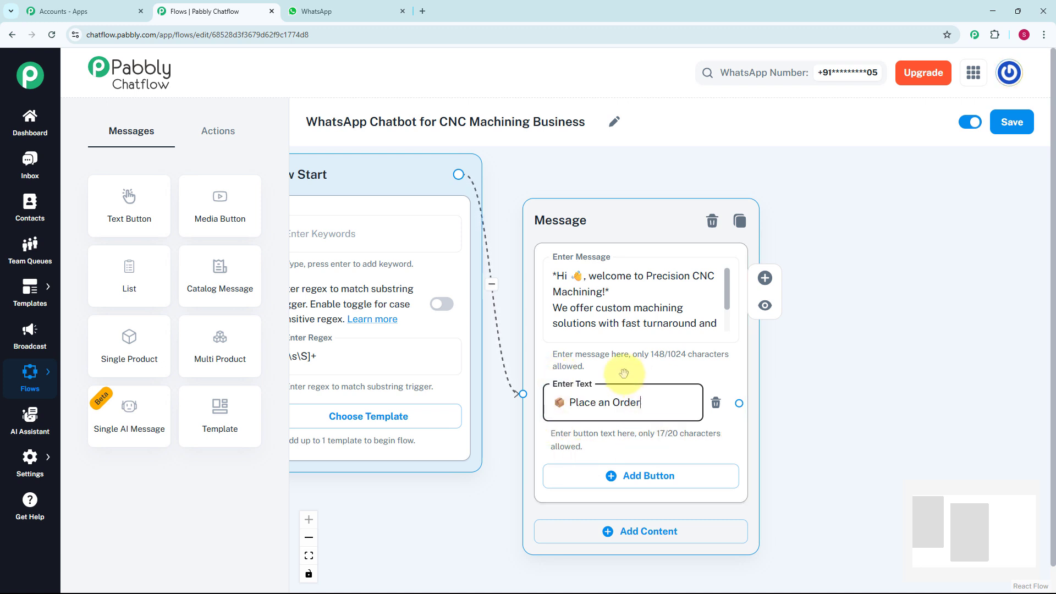
pyautogui.scroll(-5, 815, 369)
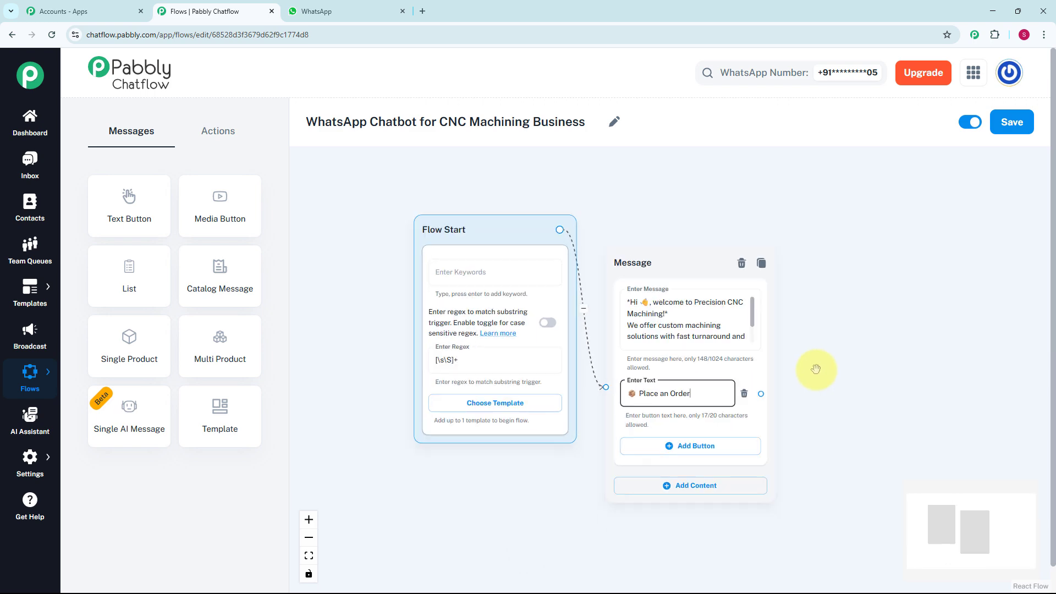
pyautogui.scroll(2, 680, 357)
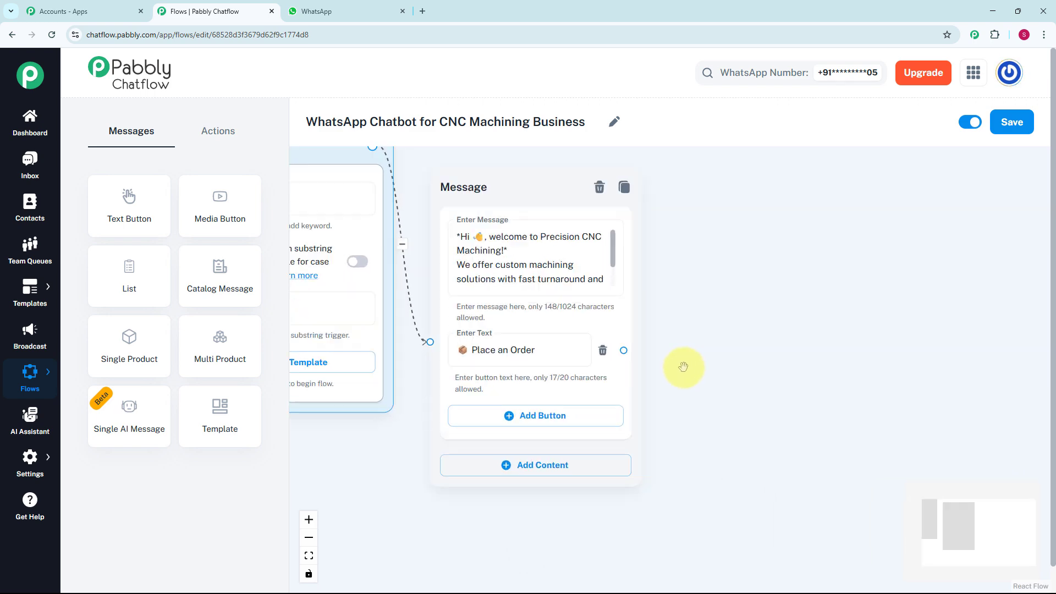
pyautogui.click(589, 421)
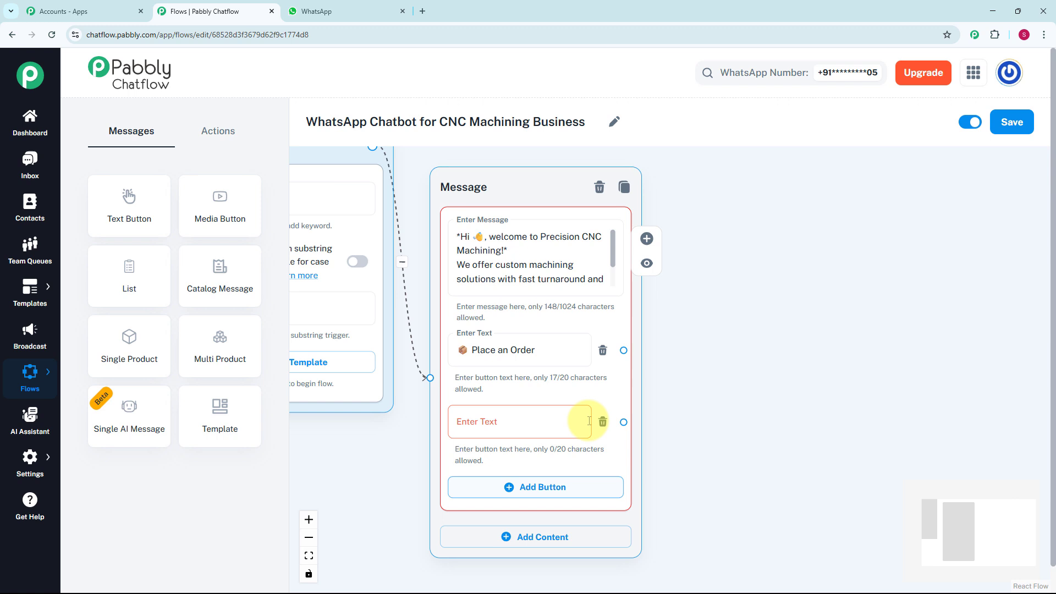
pyautogui.click(559, 426)
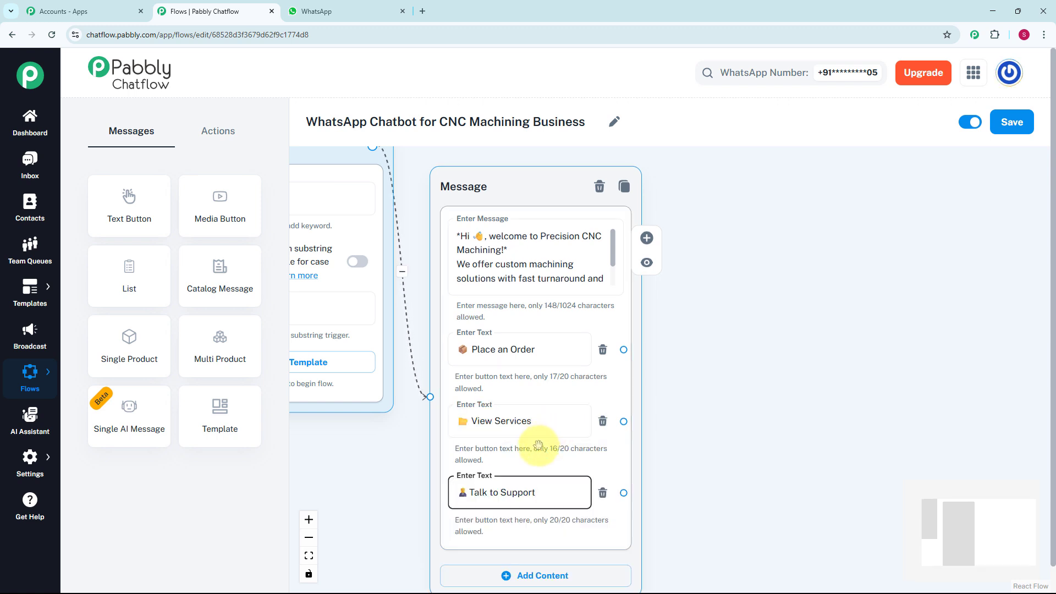
pyautogui.click(708, 450)
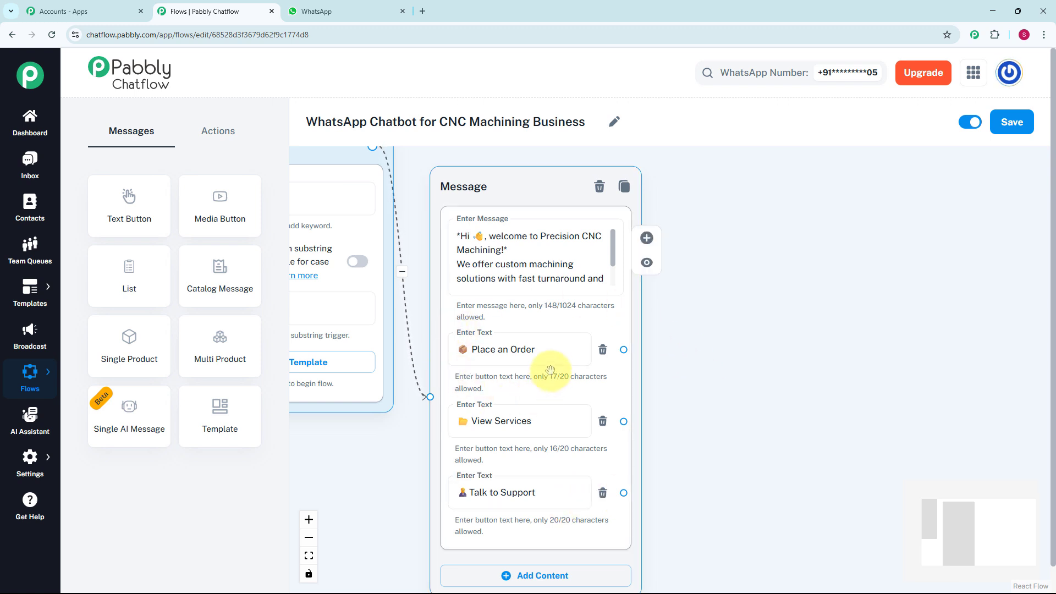
# Add an Ask Question action beside the welcome message and connect the Place an Order button to it.
pyautogui.click(218, 132)
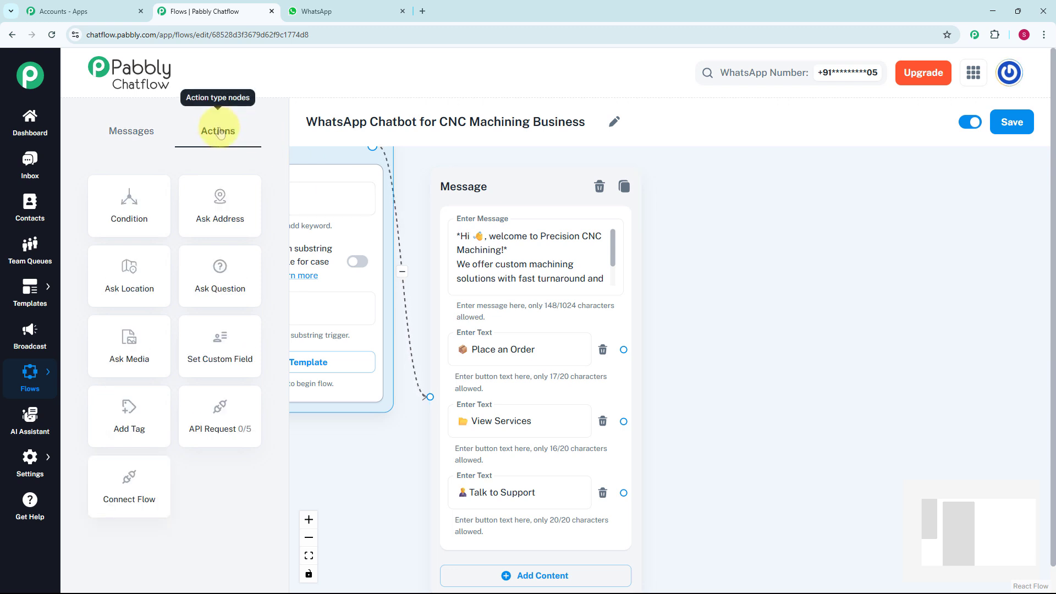
pyautogui.click(229, 284)
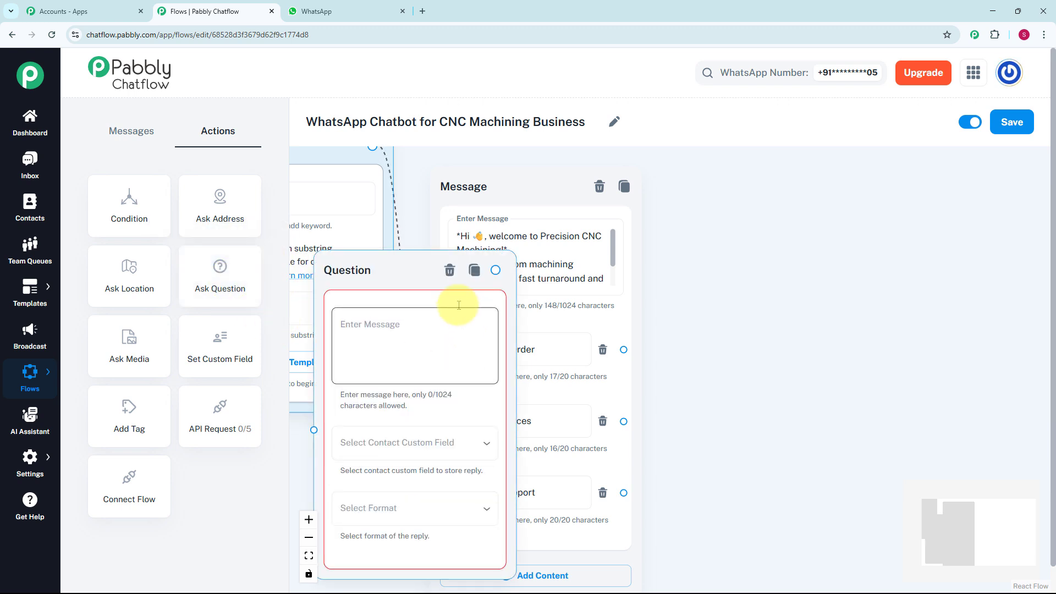
pyautogui.moveTo(404, 276); pyautogui.dragTo(800, 178)
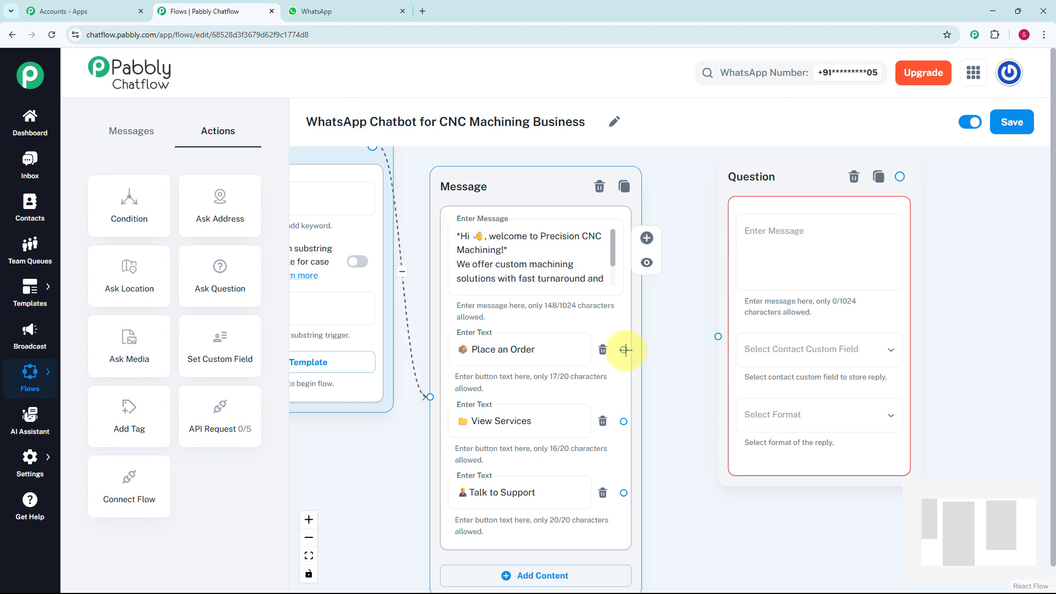
pyautogui.moveTo(624, 350); pyautogui.dragTo(717, 336)
# Set the order question's message to "To place an order, please fill in the following: *Full Name*".
pyautogui.click(789, 255)
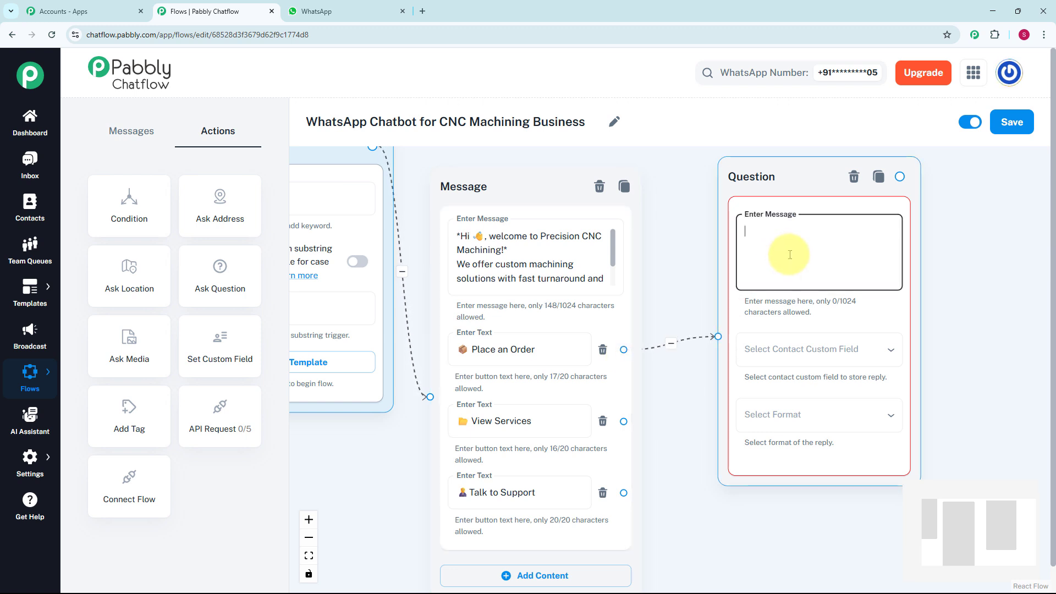
pyautogui.scroll(-3, 778, 274)
pyautogui.moveTo(788, 282); pyautogui.dragTo(738, 282)
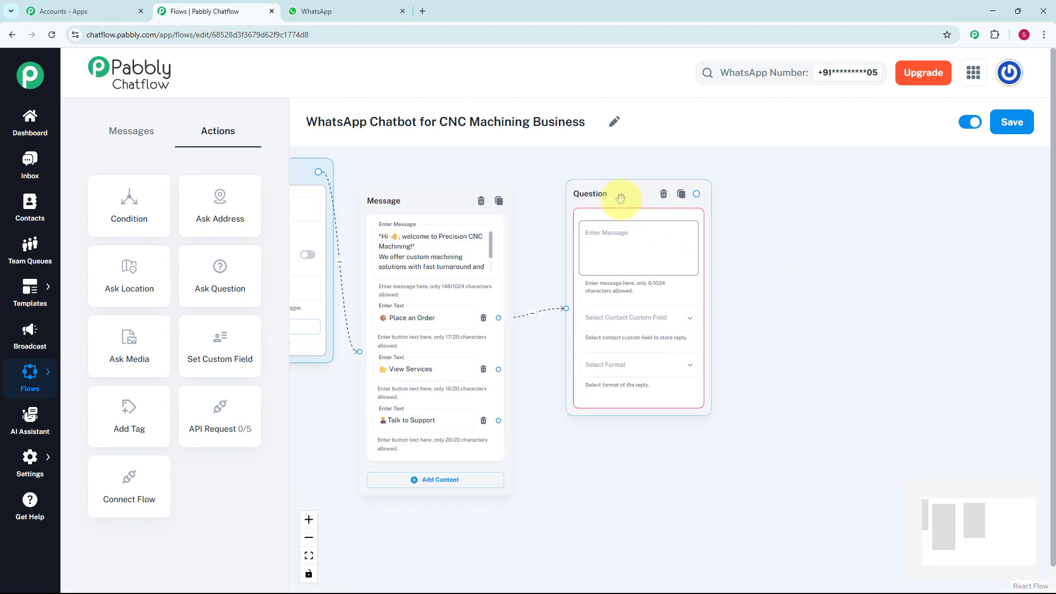
pyautogui.moveTo(606, 195); pyautogui.dragTo(584, 199)
pyautogui.click(608, 250)
pyautogui.scroll(1, 608, 249)
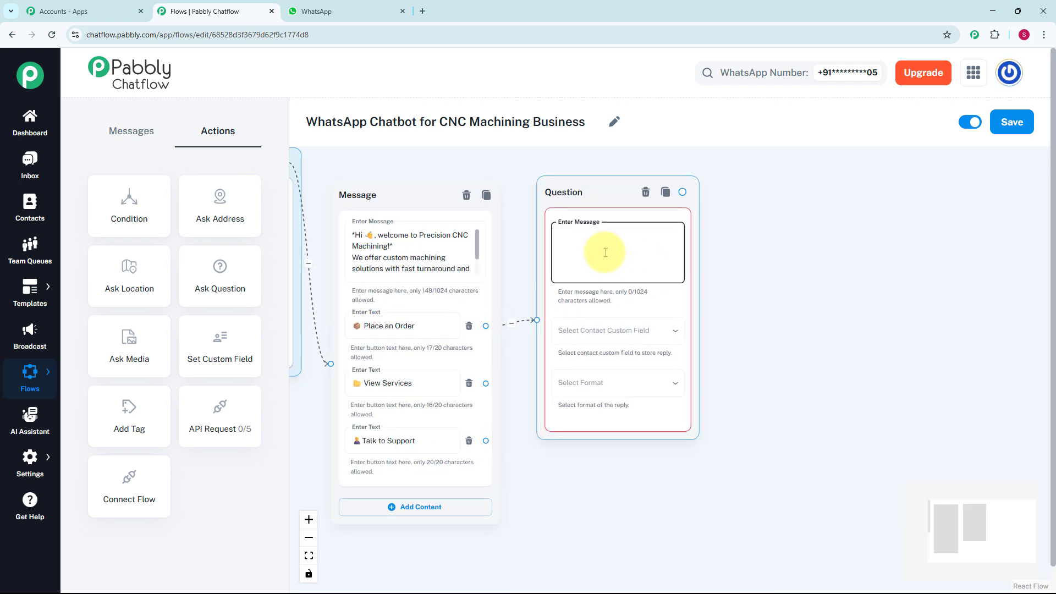
pyautogui.hotkey('ctrl', 'v')
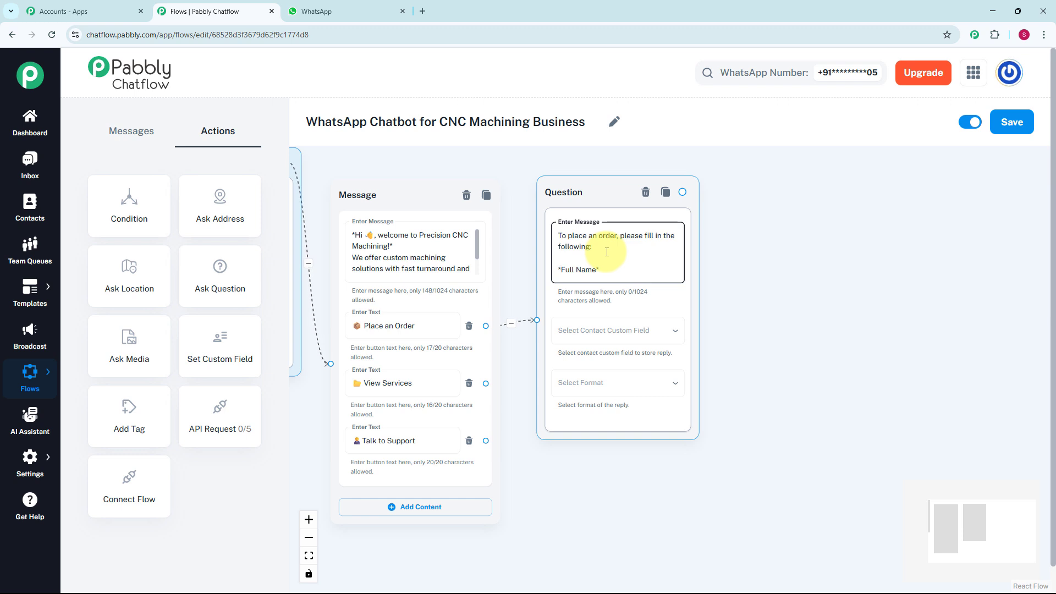
# Store the full name question's reply in the FullName contact custom field with the format Any.
pyautogui.click(607, 344)
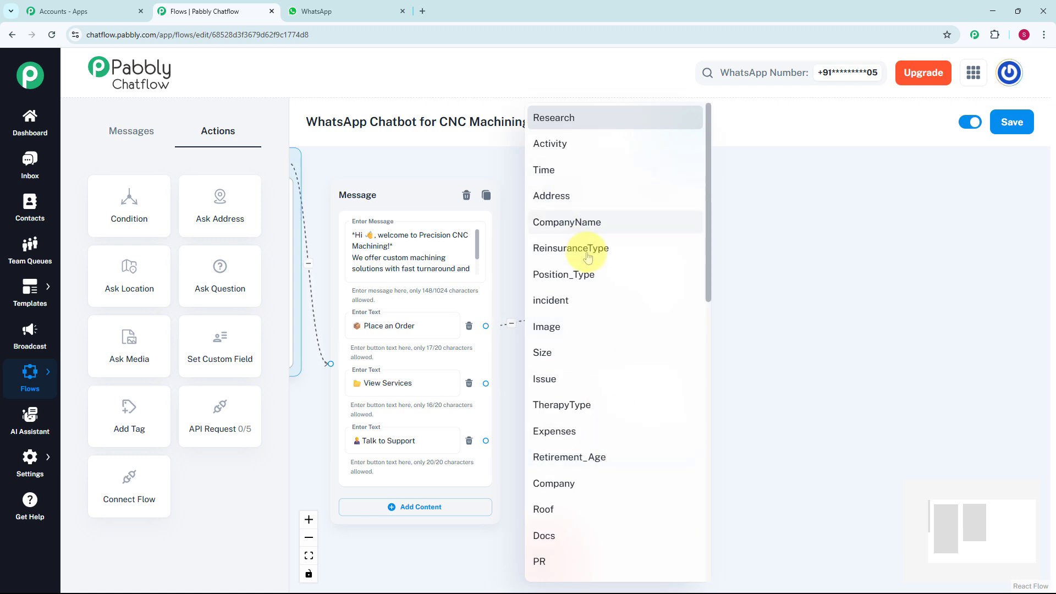
pyautogui.scroll(-5, 596, 288)
pyautogui.scroll(-2, 607, 322)
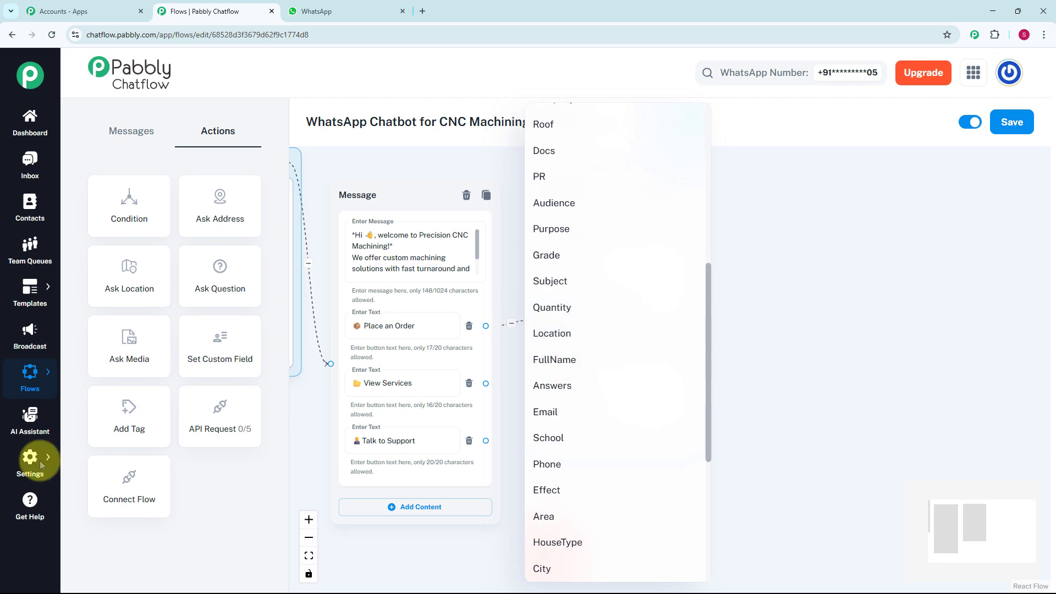
pyautogui.click(41, 465)
pyautogui.moveTo(34, 461)
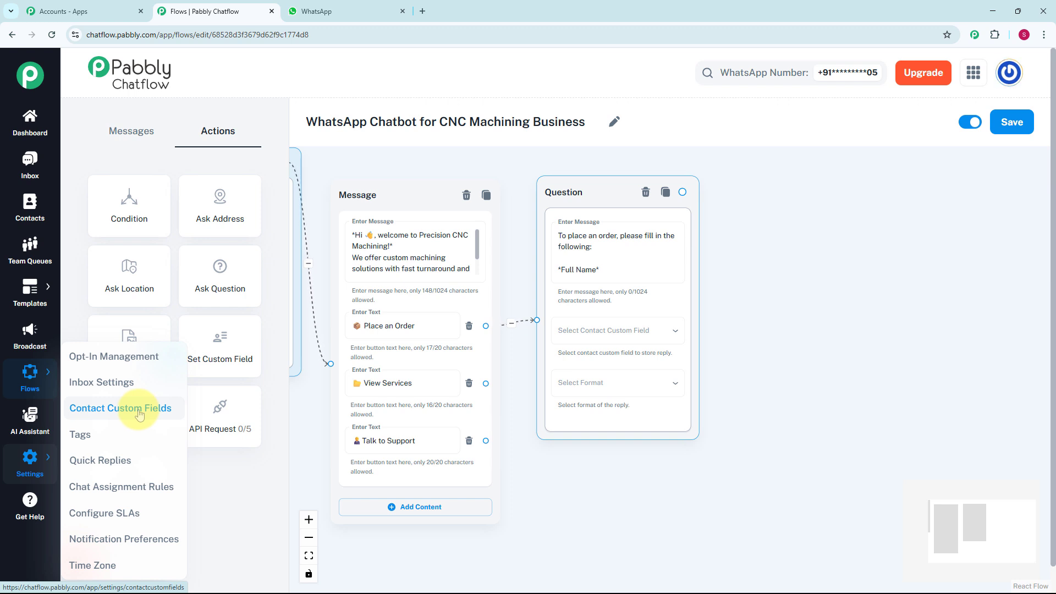
pyautogui.click(660, 331)
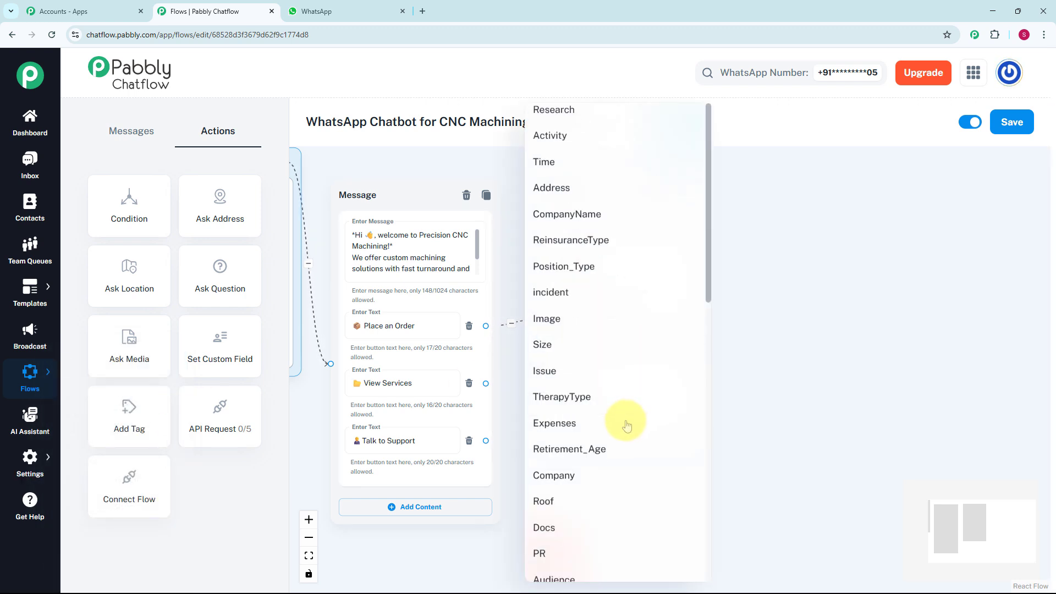
pyautogui.scroll(-5, 622, 423)
pyautogui.click(603, 415)
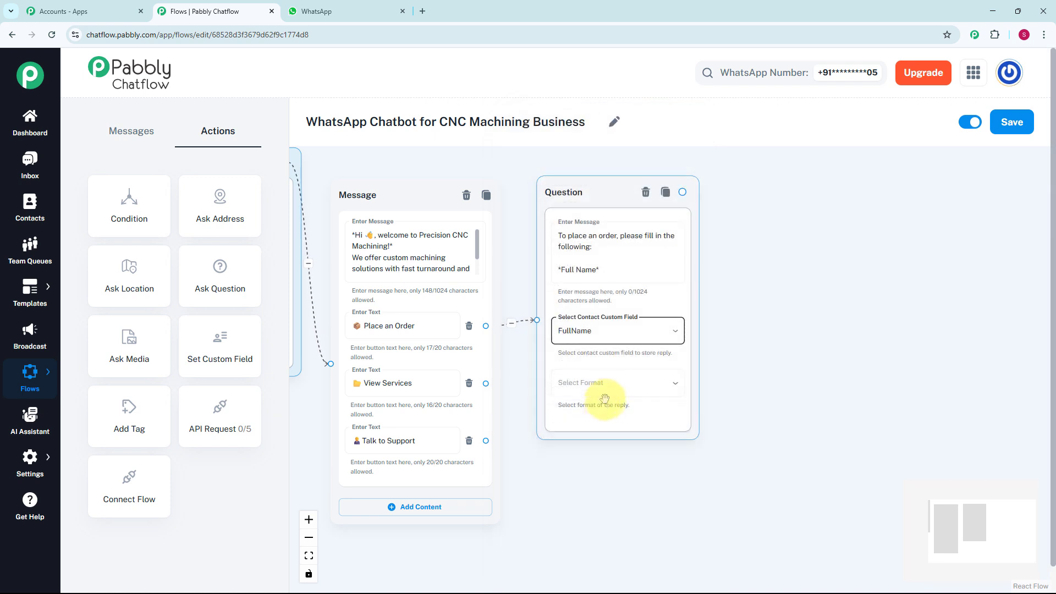
pyautogui.click(604, 394)
pyautogui.click(575, 413)
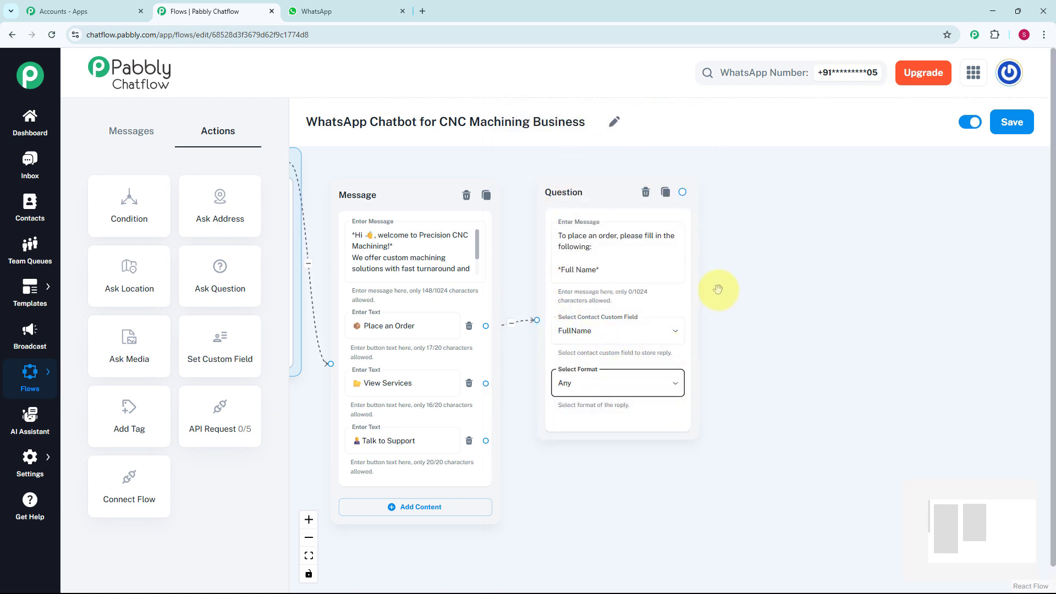
# Add a second Ask Question after the full name question, connect the two, and enter "Please provide : Shipping Address".
pyautogui.scroll(-2, 717, 289)
pyautogui.scroll(-1, 688, 272)
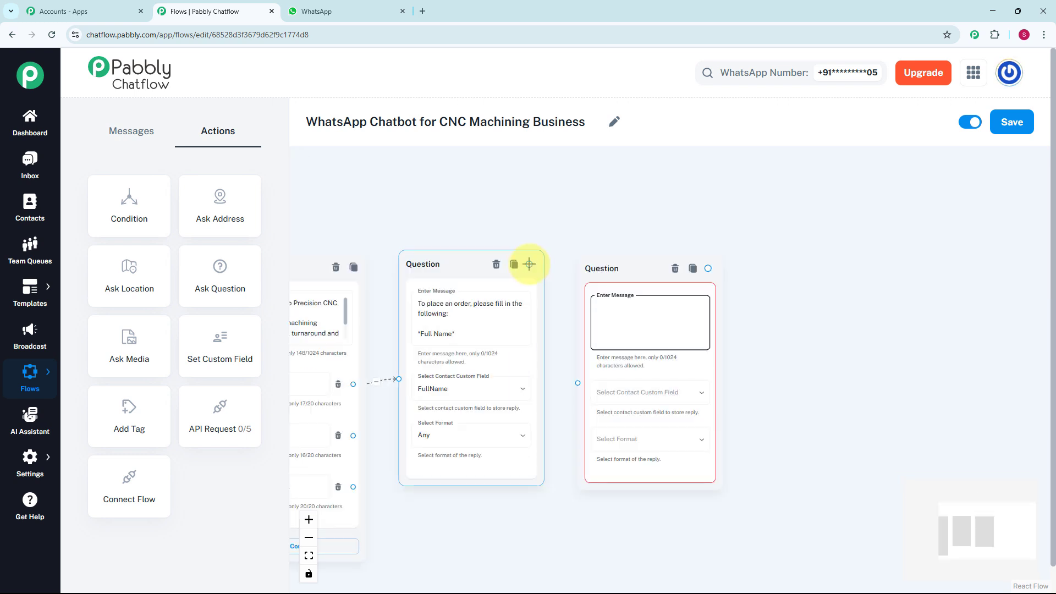
pyautogui.moveTo(529, 264); pyautogui.dragTo(578, 383)
pyautogui.click(629, 318)
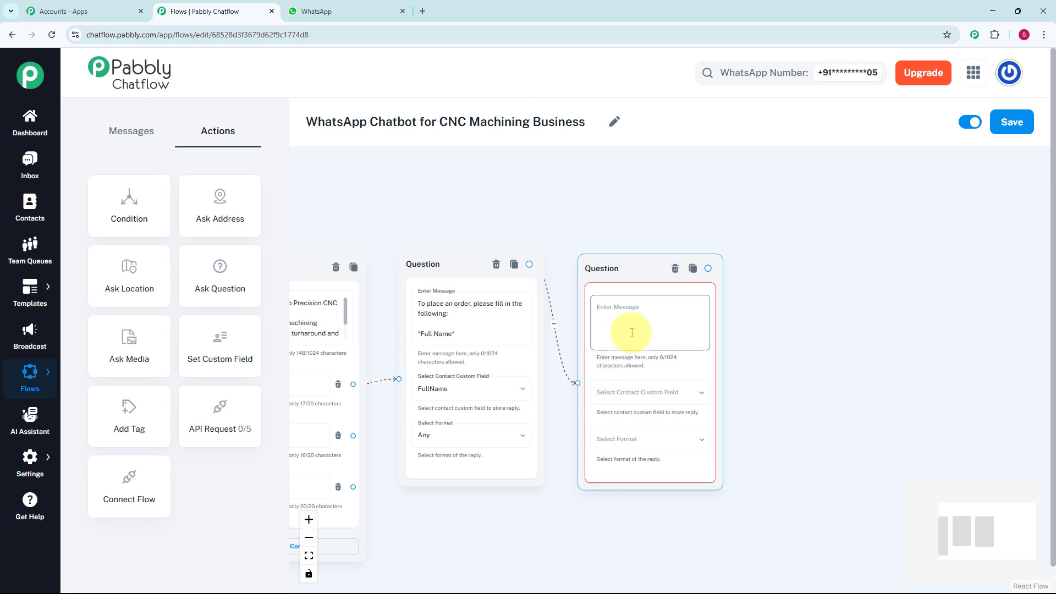
pyautogui.scroll(2, 629, 318)
pyautogui.click(632, 332)
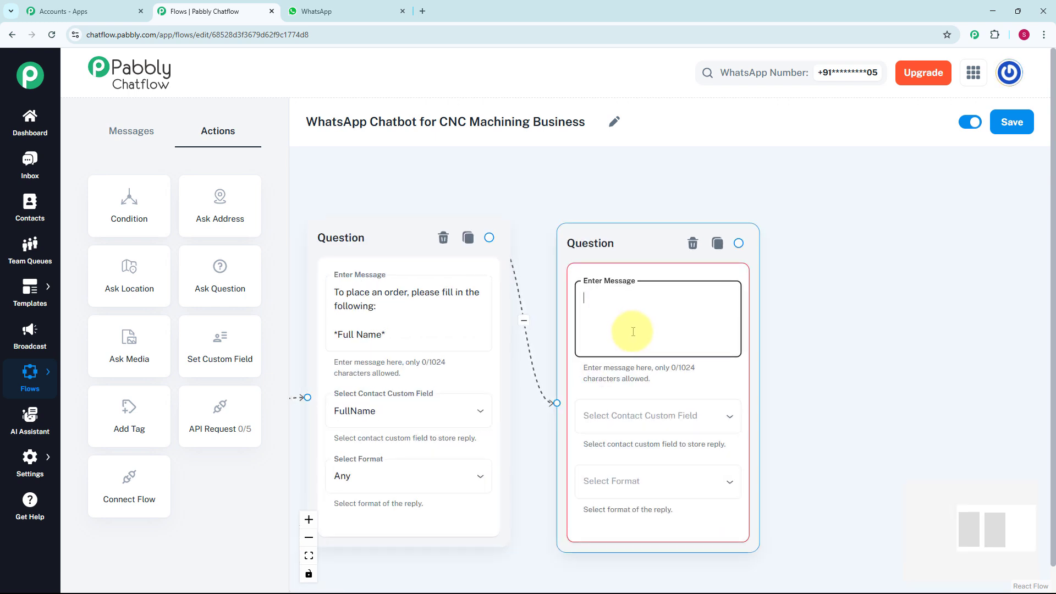
# Store the shipping address question's reply in the Address custom field with the format Any.
pyautogui.click(678, 417)
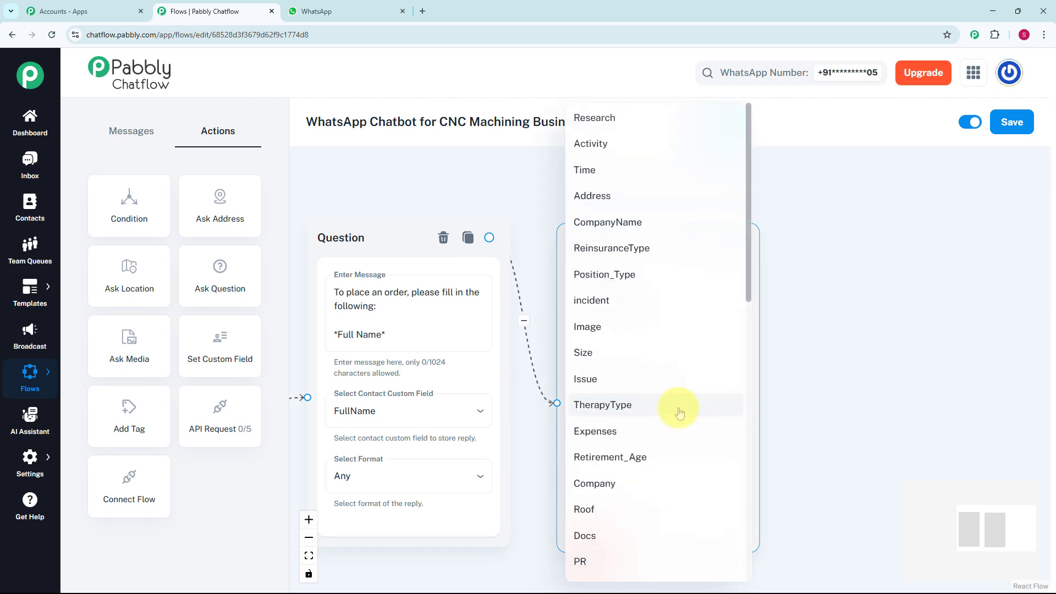
pyautogui.click(583, 198)
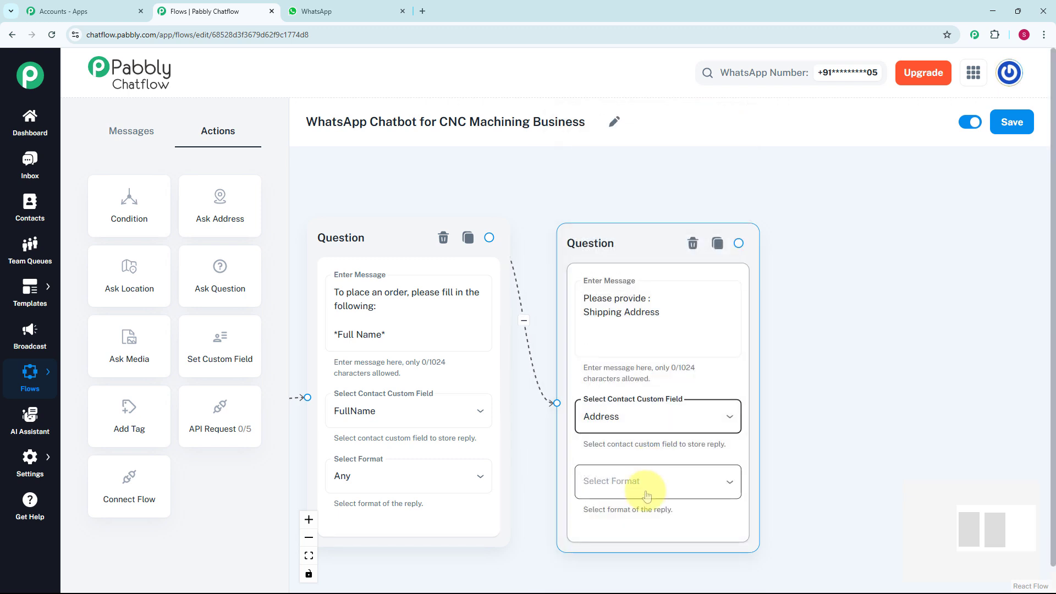
pyautogui.click(649, 485)
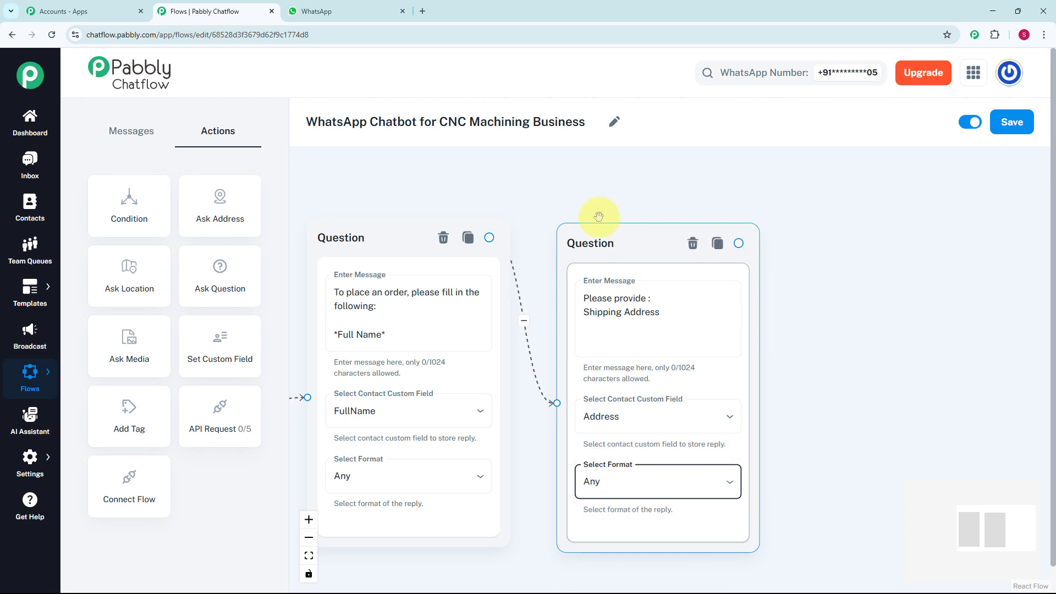
pyautogui.click(859, 351)
# Connect the shipping address question to a new message reading "✅ Order received! We’ll confirm it shortly and share an invoice via email/WhatsApp.".
pyautogui.scroll(-3, 856, 351)
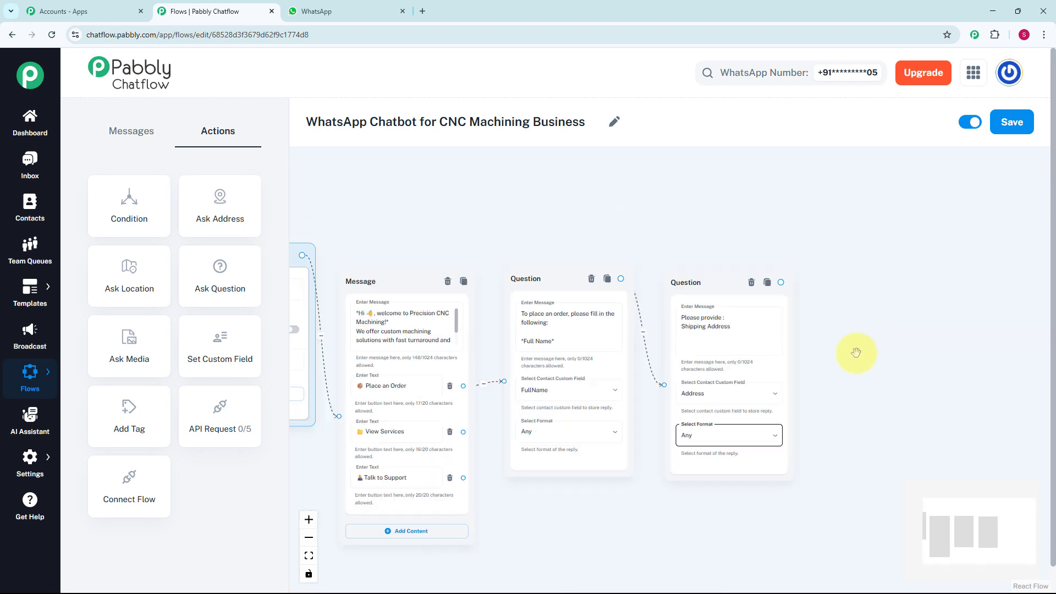
pyautogui.moveTo(819, 309); pyautogui.dragTo(691, 321)
pyautogui.scroll(1, 696, 295)
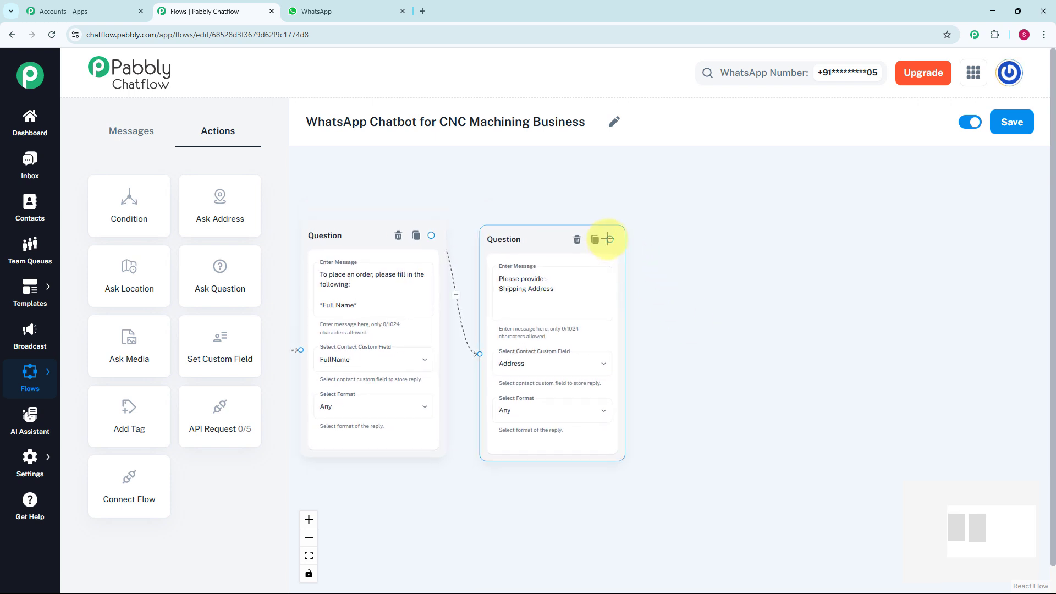
pyautogui.moveTo(622, 238); pyautogui.dragTo(677, 325)
pyautogui.click(676, 342)
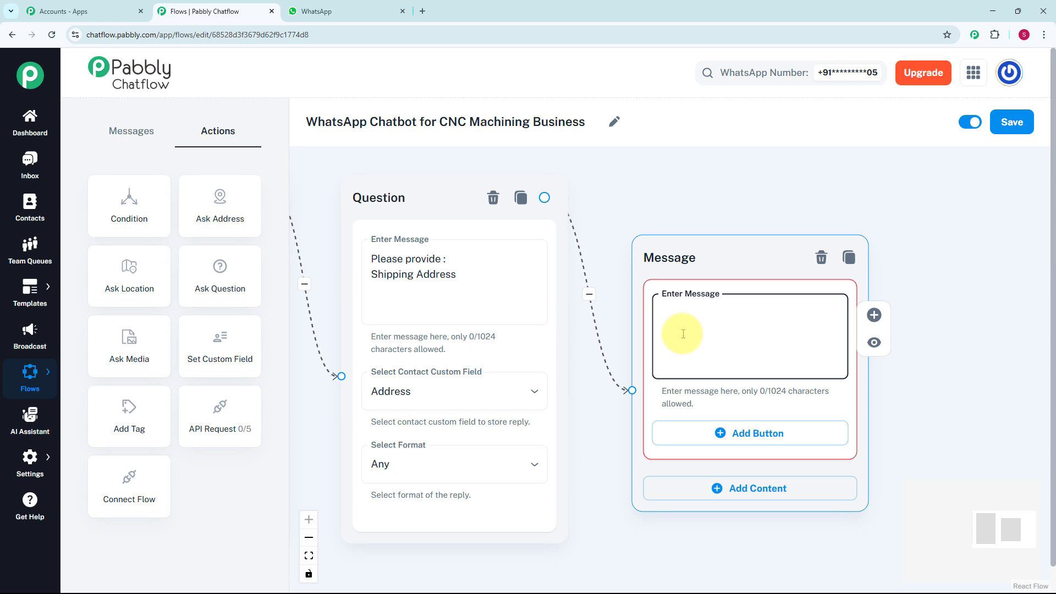
pyautogui.write('✅ Order received!  We’ll confirm it shortly and share an invoice via email/WhatsApp.')
# Connect the View Services button to a new Text Button message placed below the order questions.
pyautogui.scroll(-3, 687, 214)
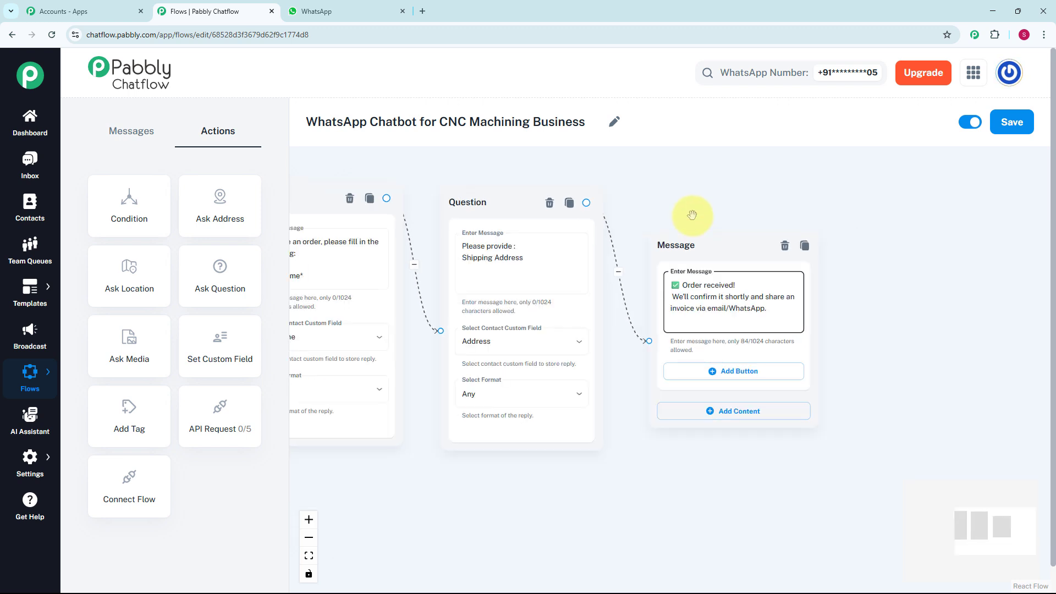
pyautogui.moveTo(683, 429); pyautogui.dragTo(814, 422)
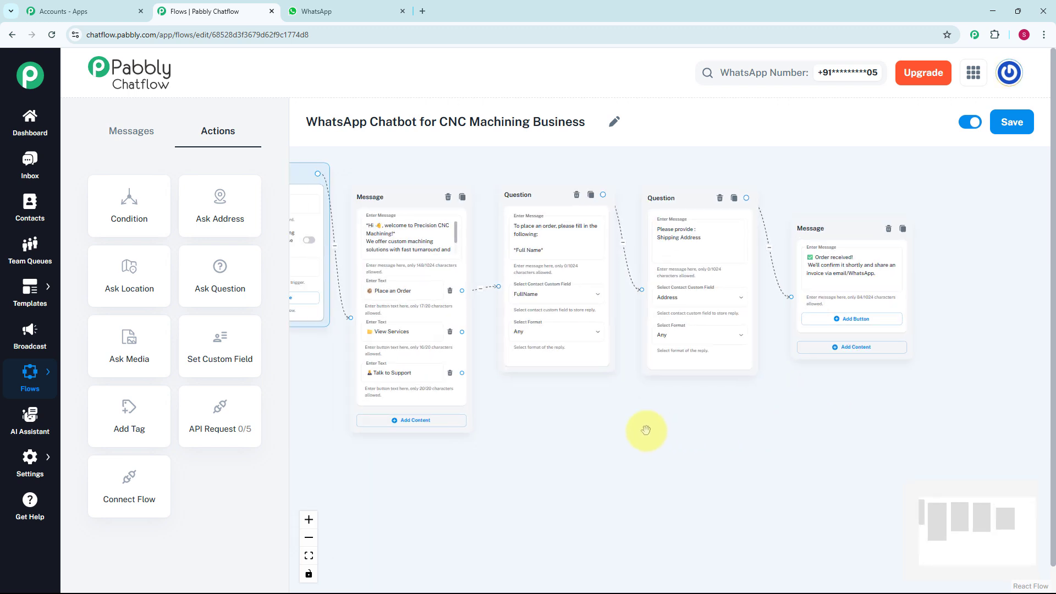
pyautogui.moveTo(646, 430); pyautogui.dragTo(677, 457)
pyautogui.scroll(2, 609, 453)
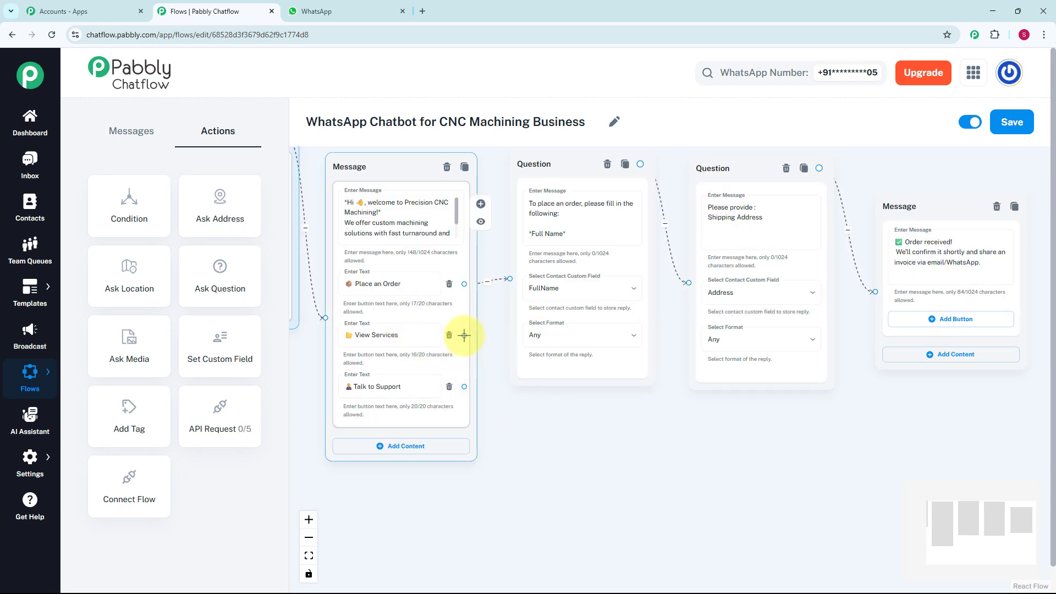
pyautogui.moveTo(464, 335); pyautogui.dragTo(576, 408)
pyautogui.click(542, 440)
pyautogui.click(558, 360)
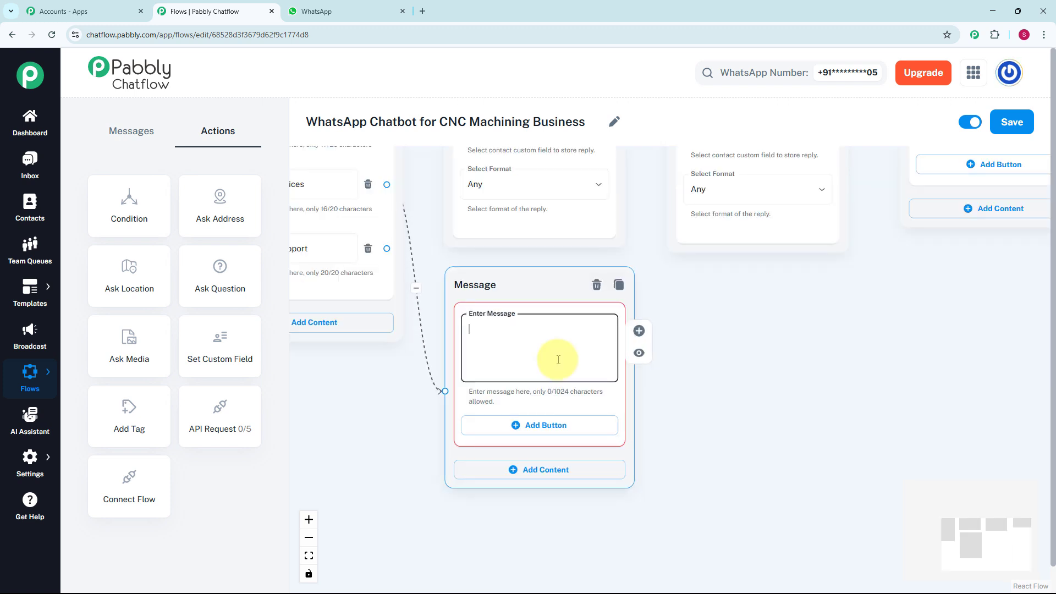
# Fill the View Services message with the list CNC Milling, CNC Turning, 5-Axis Machining, Prototyping, Production Runs, Surface Finishing & Anodizing, and adjust its placement.
pyautogui.hotkey('ctrl', 'v')
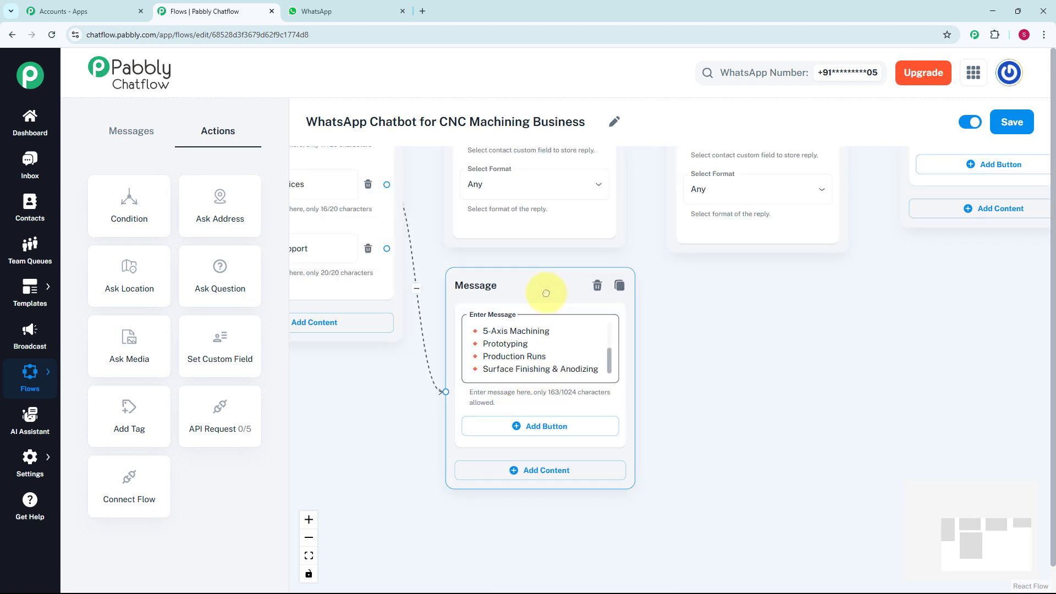
pyautogui.moveTo(542, 289); pyautogui.dragTo(568, 285)
pyautogui.scroll(-3, 428, 382)
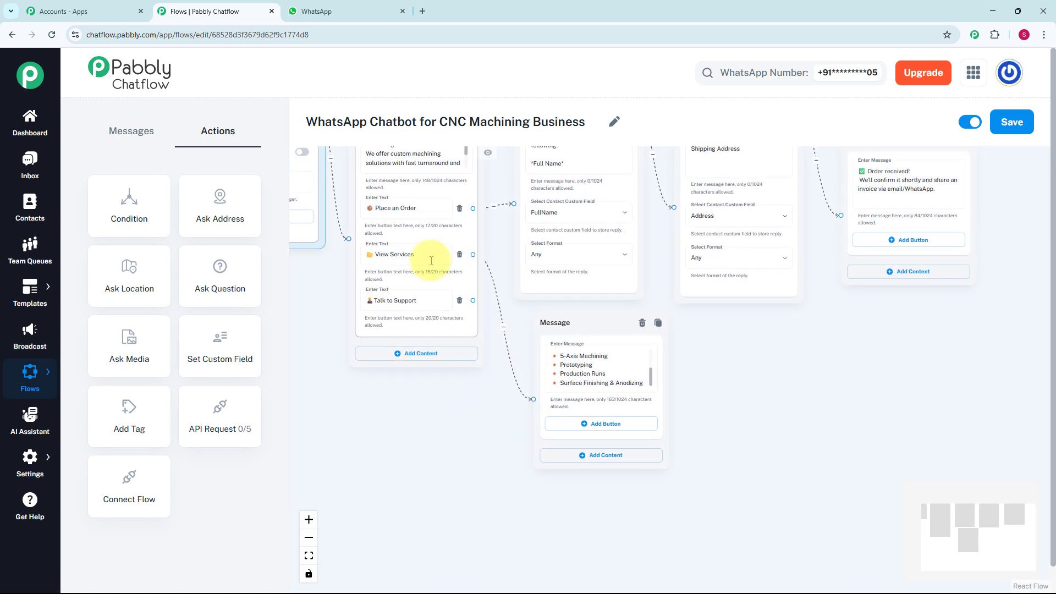
# Connect Talk to Support to a new Ask Question reading "Please leave your name and query. Our team will get in touch with you ASAP".
pyautogui.click(399, 404)
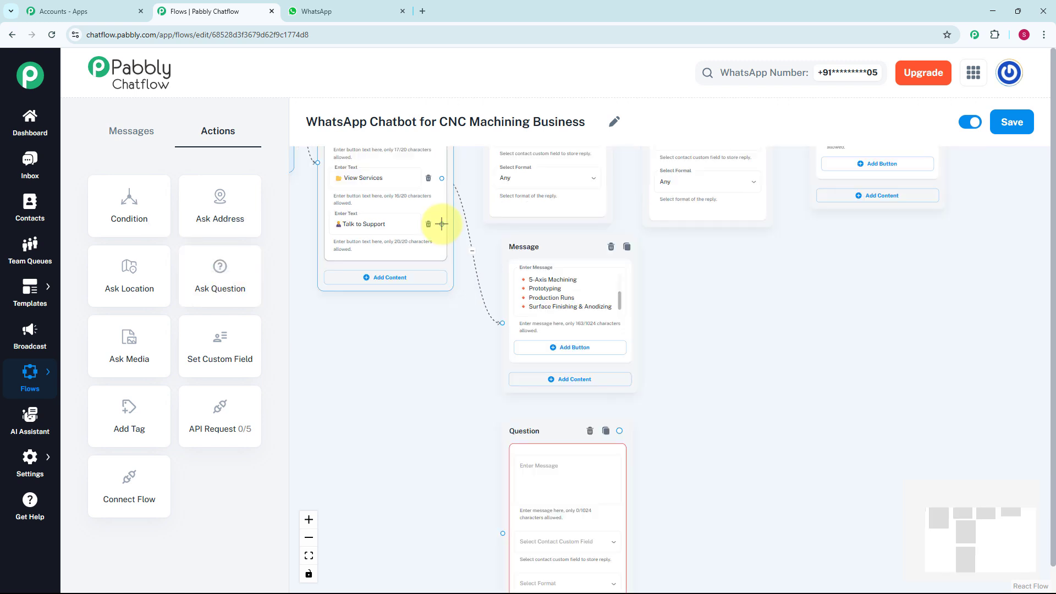
pyautogui.moveTo(441, 224); pyautogui.dragTo(503, 533)
pyautogui.click(564, 473)
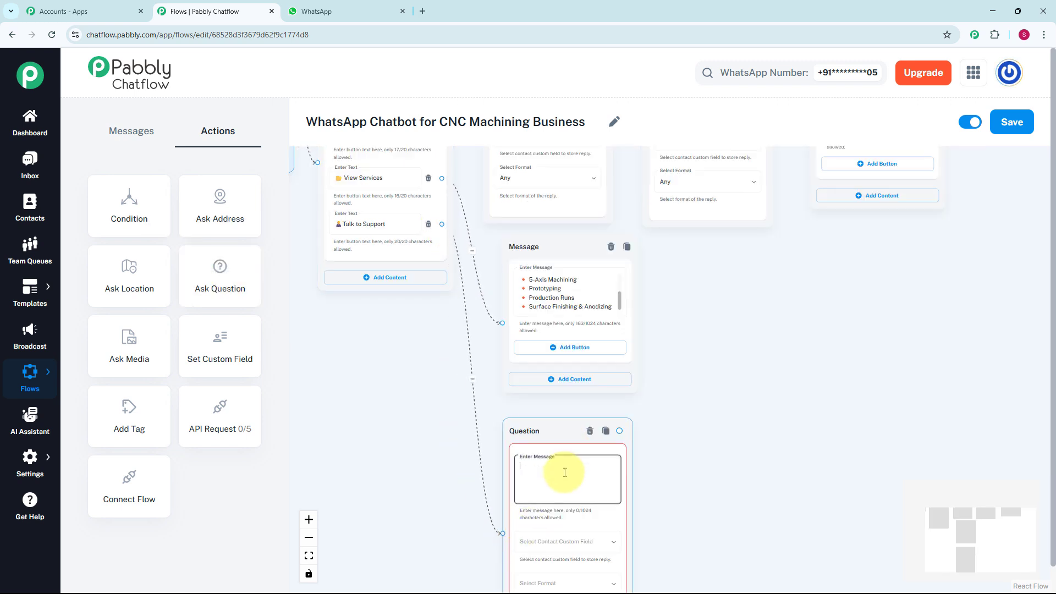
pyautogui.scroll(-4, 676, 453)
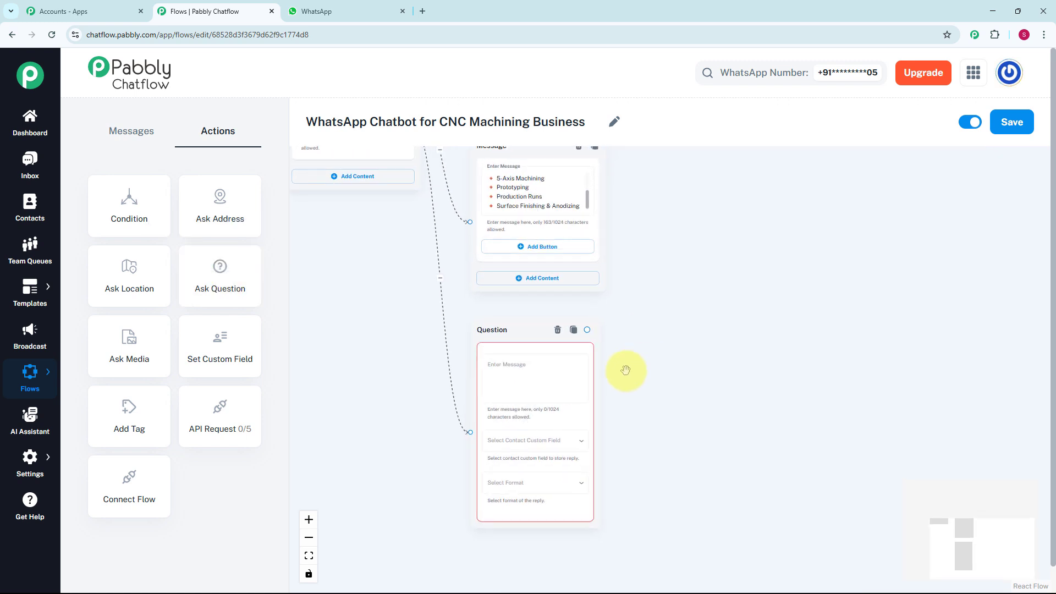
pyautogui.click(537, 369)
pyautogui.write('Please leave your name and query. Our team will get in touch with you ASAP')
pyautogui.scroll(2, 535, 381)
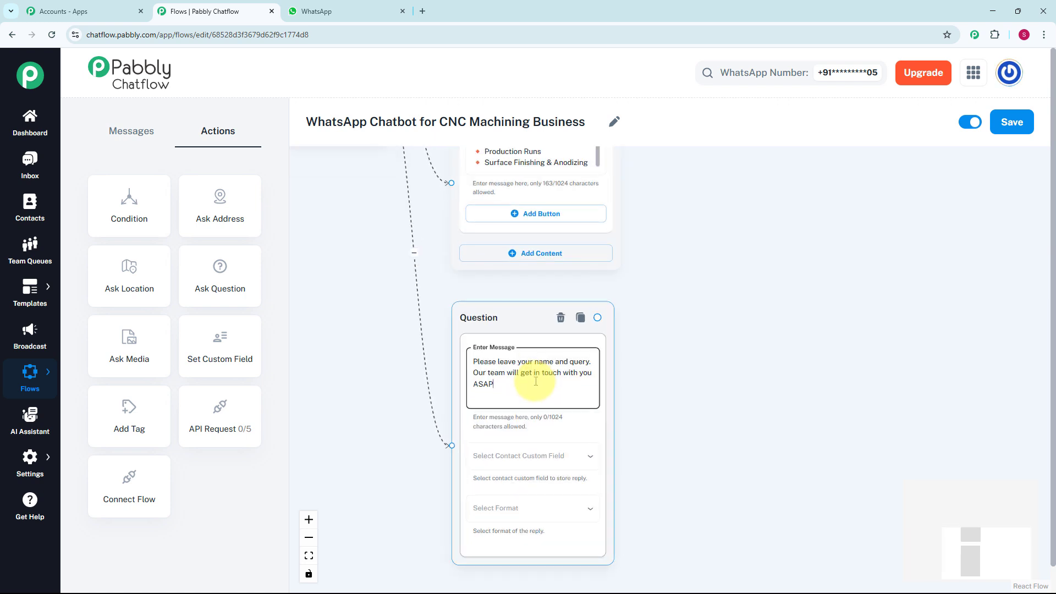
# Store the support question's reply in the Issue custom field with the format Any.
pyautogui.click(522, 464)
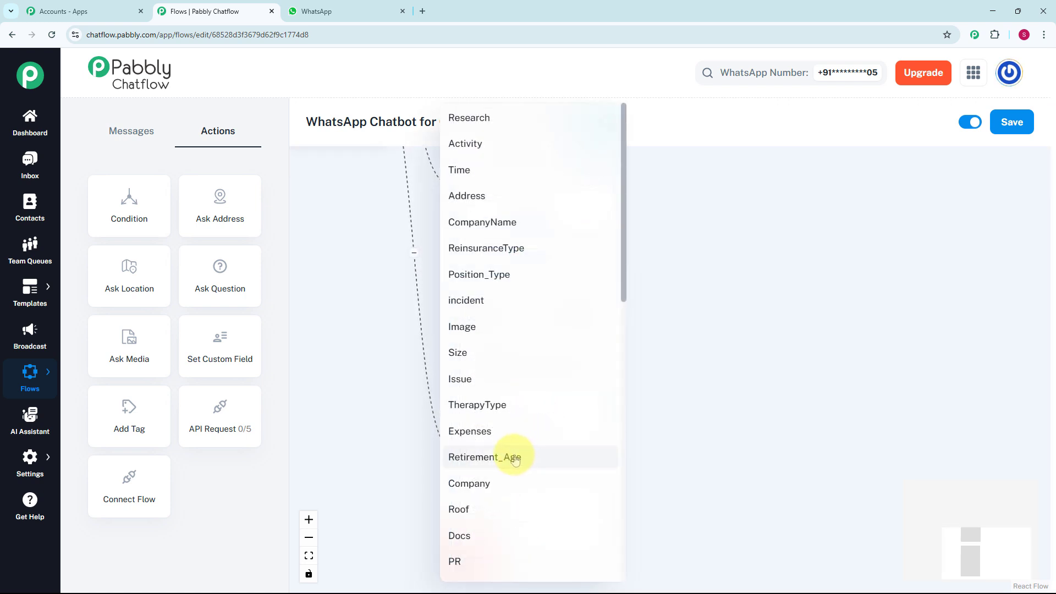
pyautogui.click(487, 378)
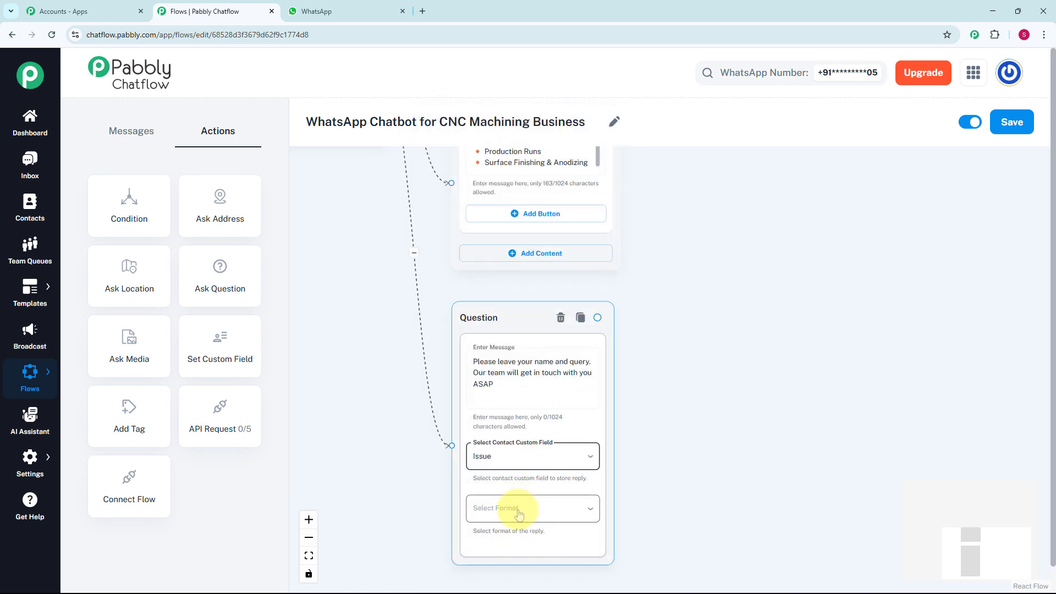
pyautogui.click(519, 513)
pyautogui.click(465, 414)
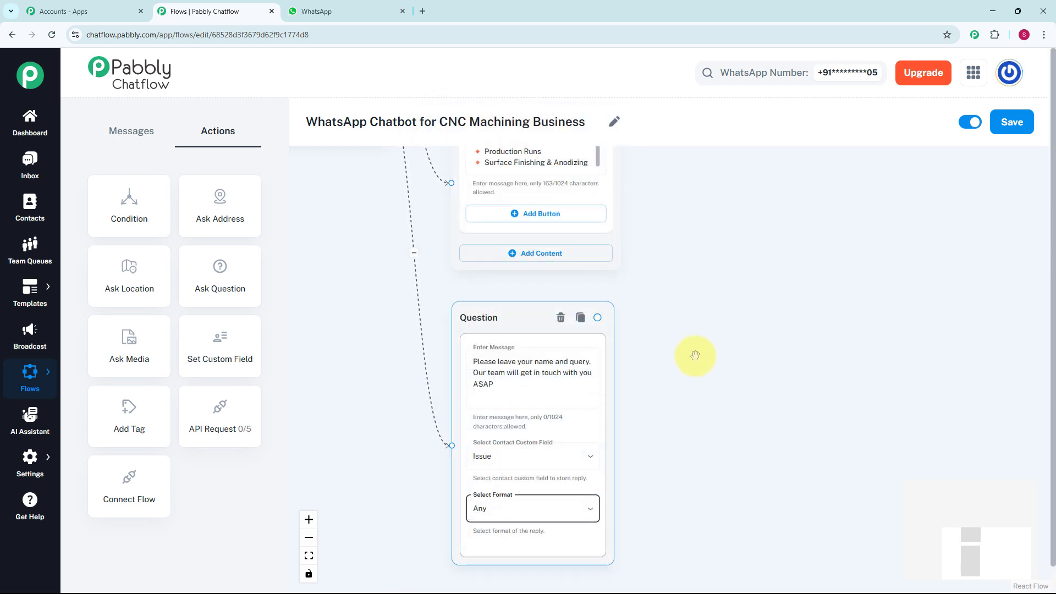
# Bring the whole chatbot flow with its three branches into view and save it.
pyautogui.scroll(-5, 694, 355)
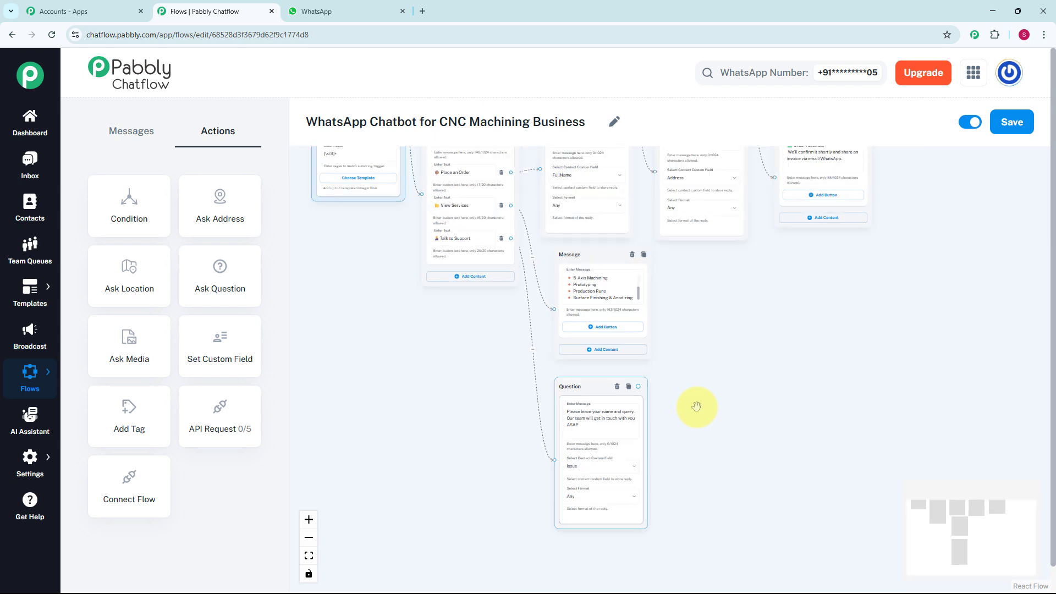
pyautogui.scroll(-2, 696, 406)
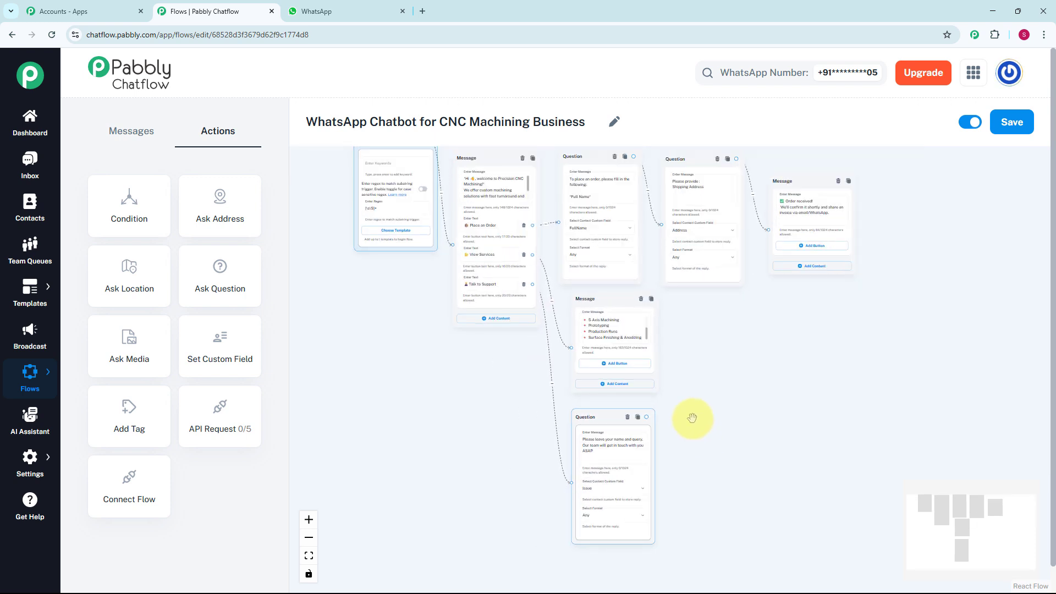
pyautogui.moveTo(692, 418); pyautogui.dragTo(688, 432)
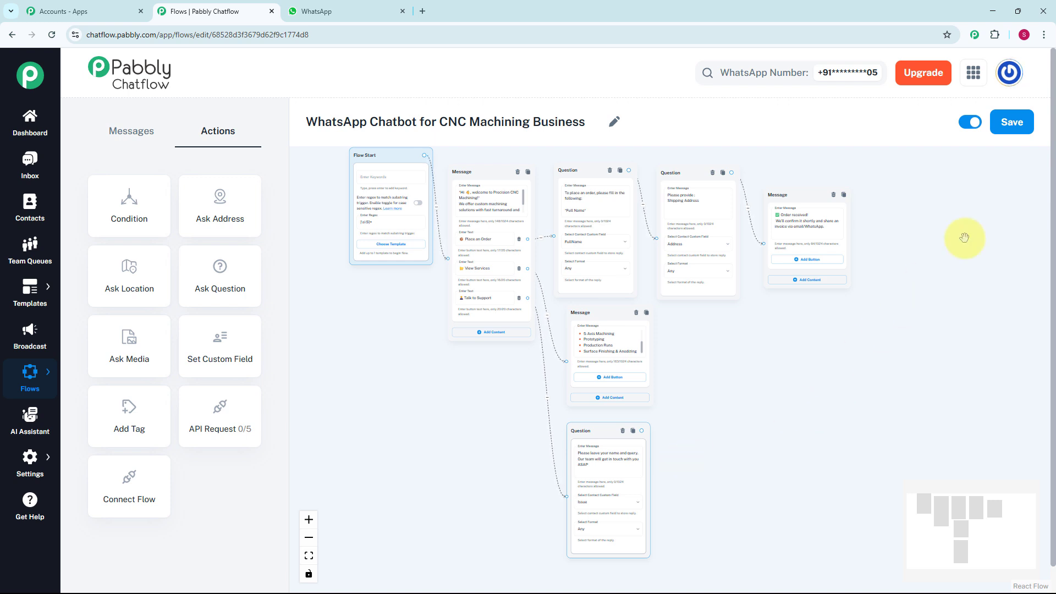
pyautogui.click(1004, 131)
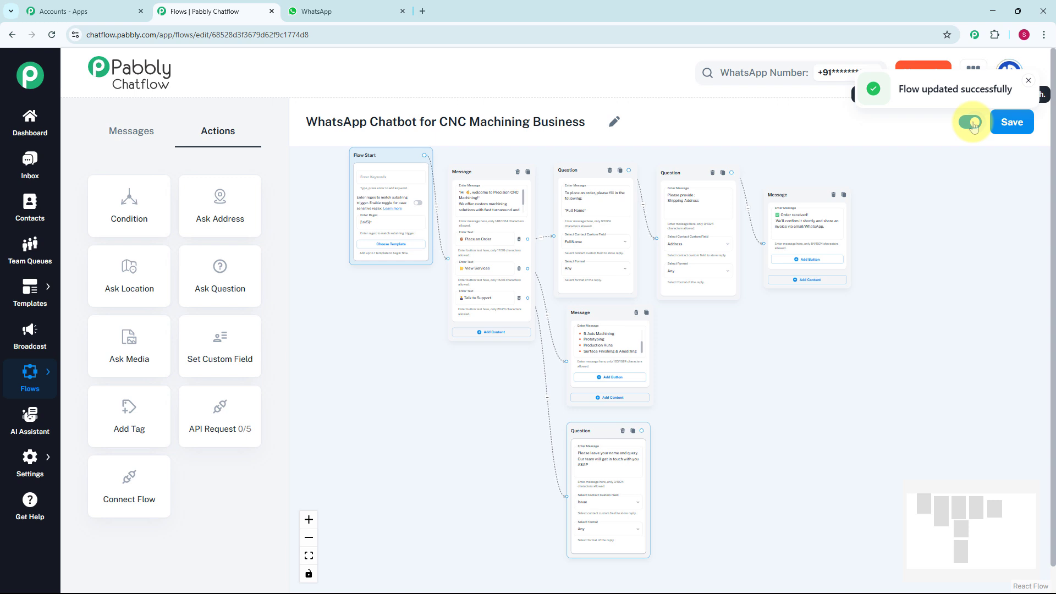
# Open the most recent test conversation in the Inbox and review the chatbot's replies for placing an order, viewing services and talking to support.
pyautogui.click(26, 175)
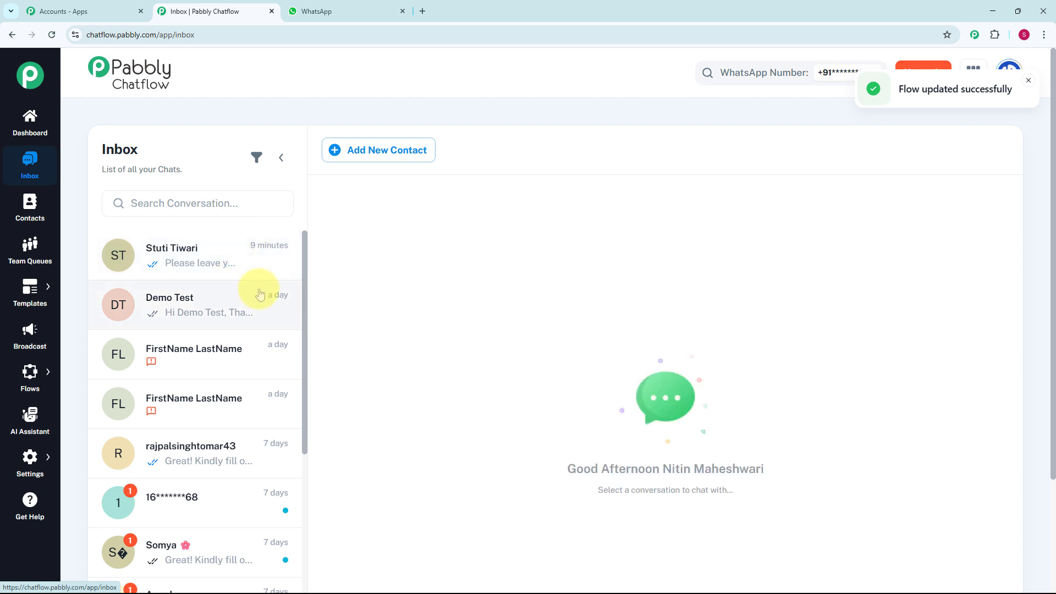
pyautogui.click(226, 266)
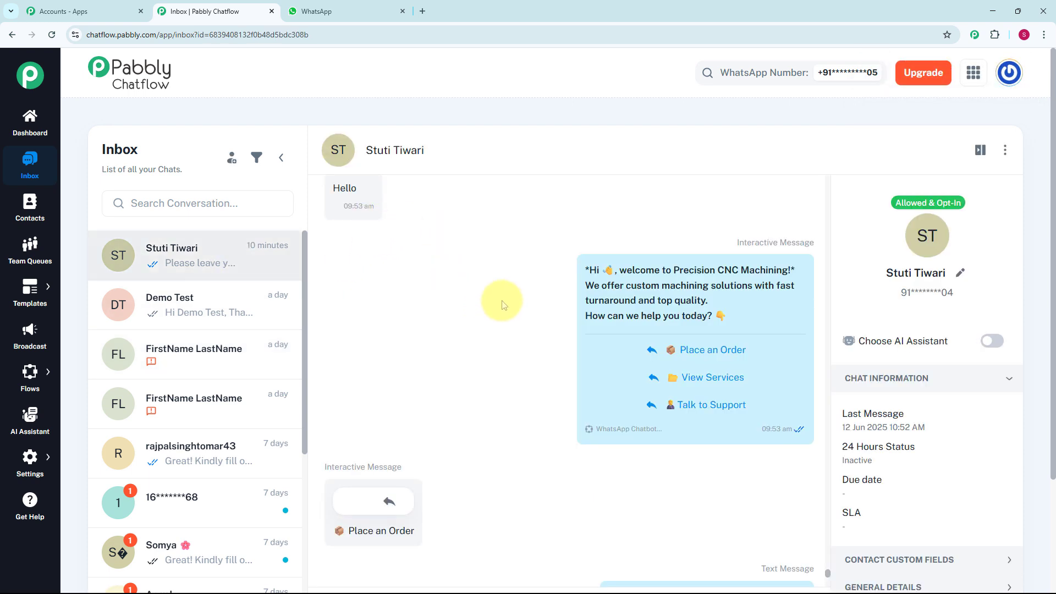
pyautogui.moveTo(625, 273)
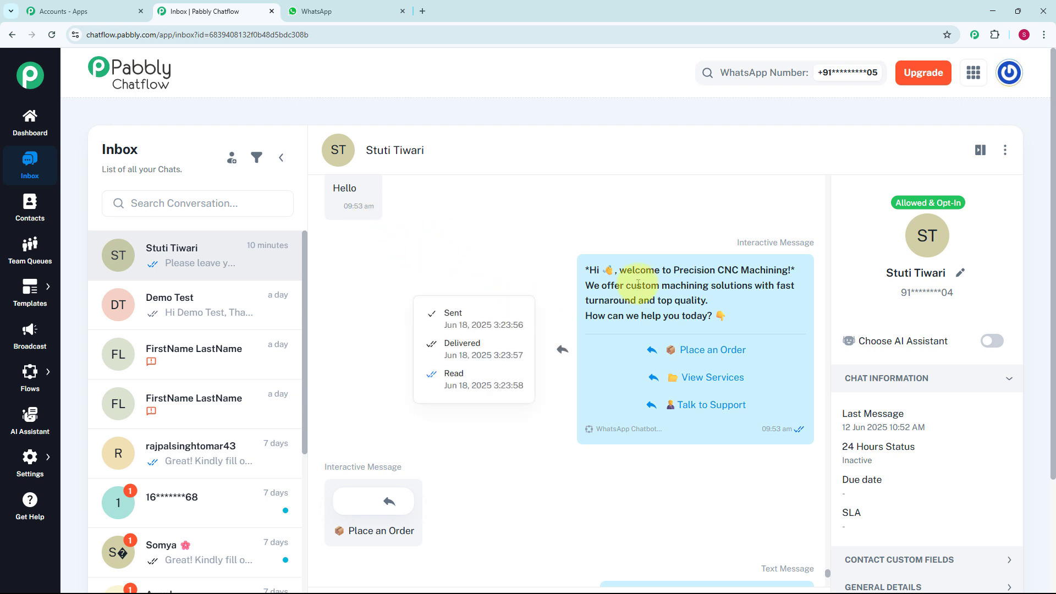
pyautogui.scroll(-4, 505, 275)
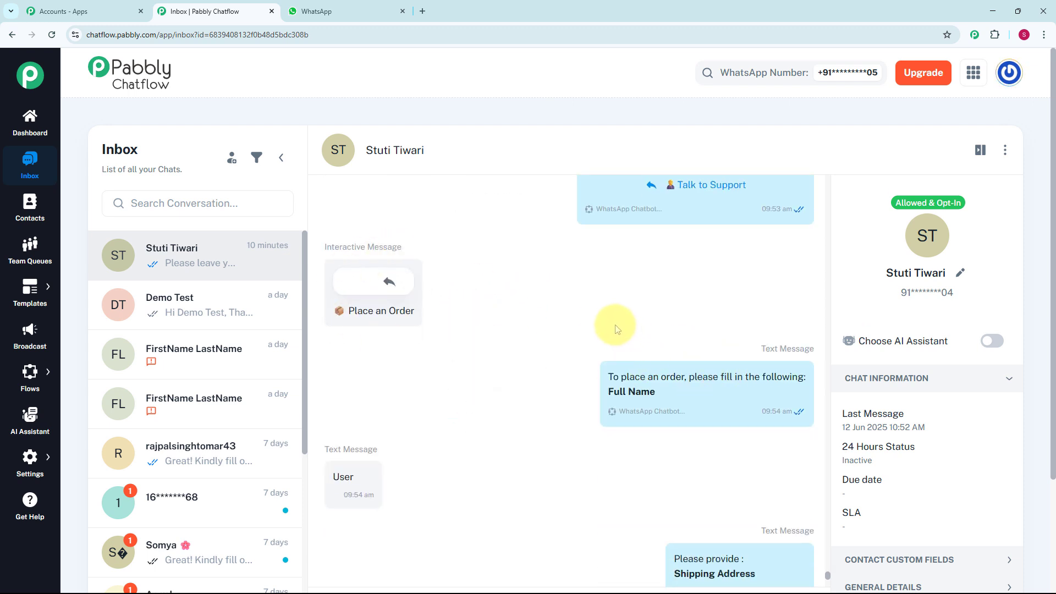
pyautogui.scroll(-2, 612, 326)
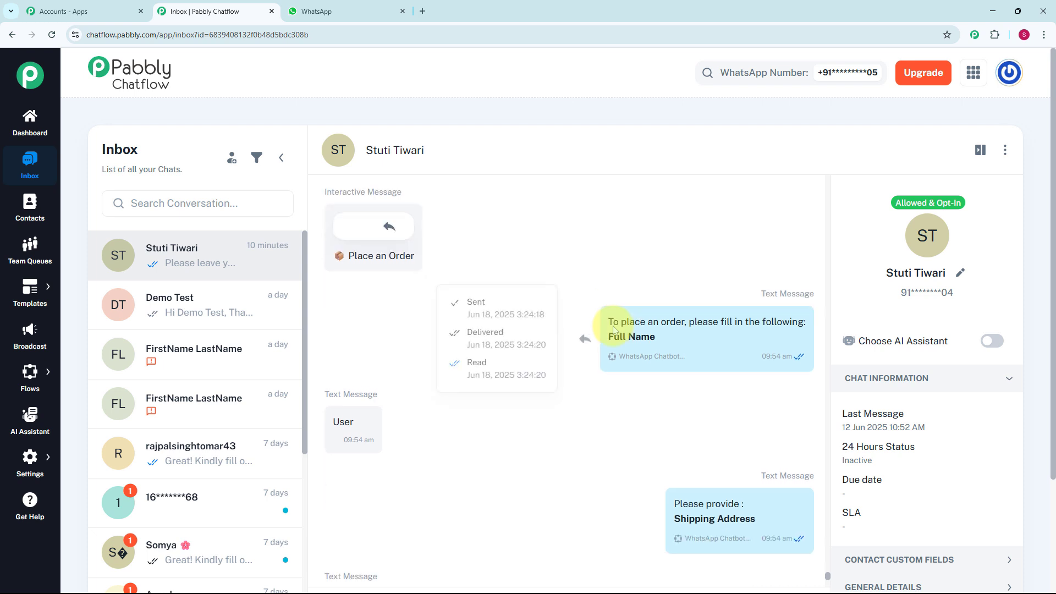
pyautogui.scroll(-1, 584, 352)
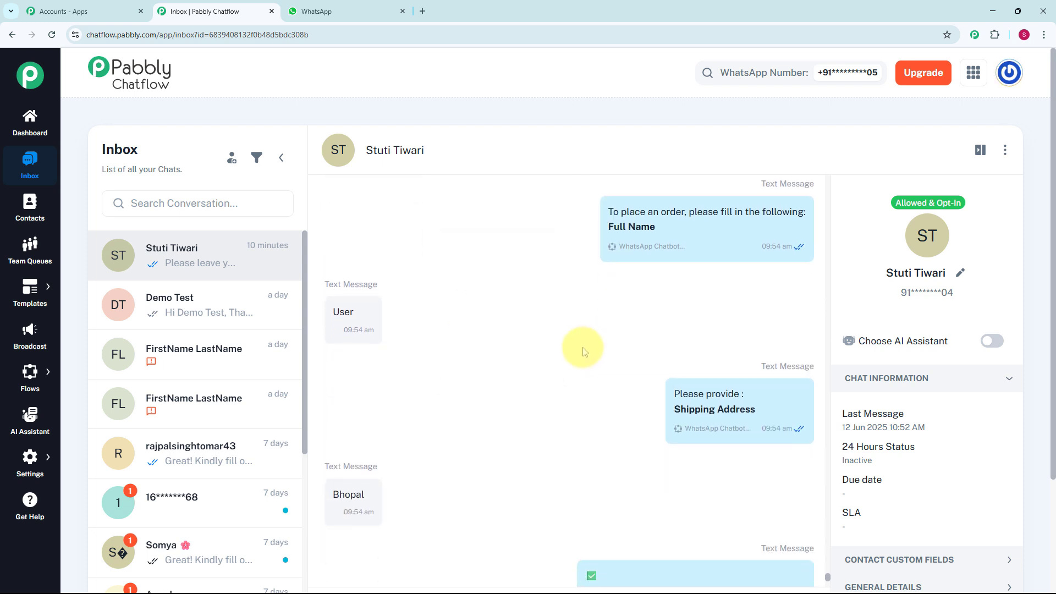
pyautogui.scroll(-2, 577, 352)
pyautogui.scroll(-1, 504, 356)
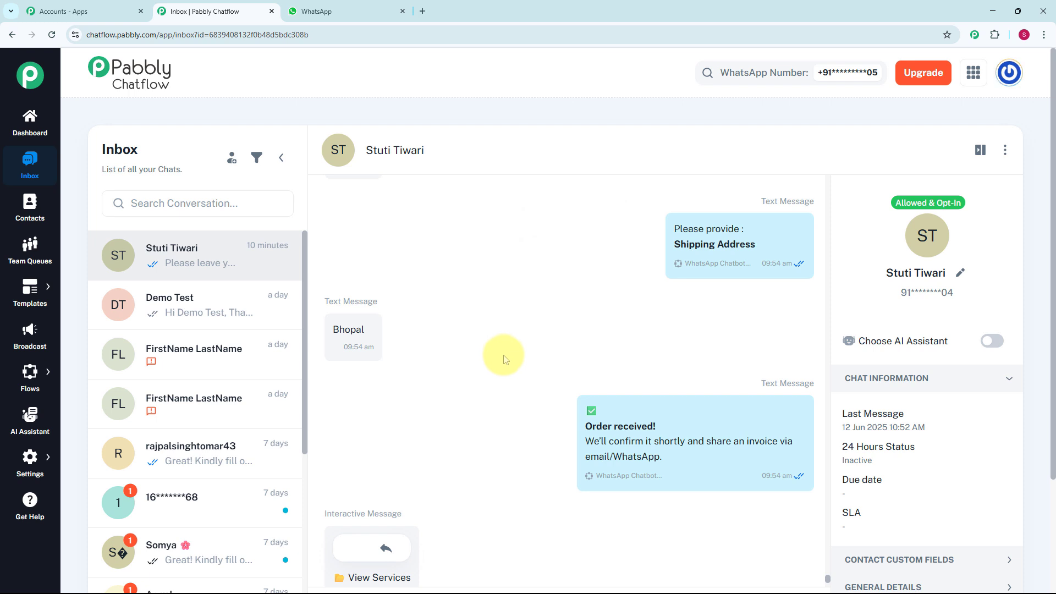
pyautogui.scroll(-4, 504, 358)
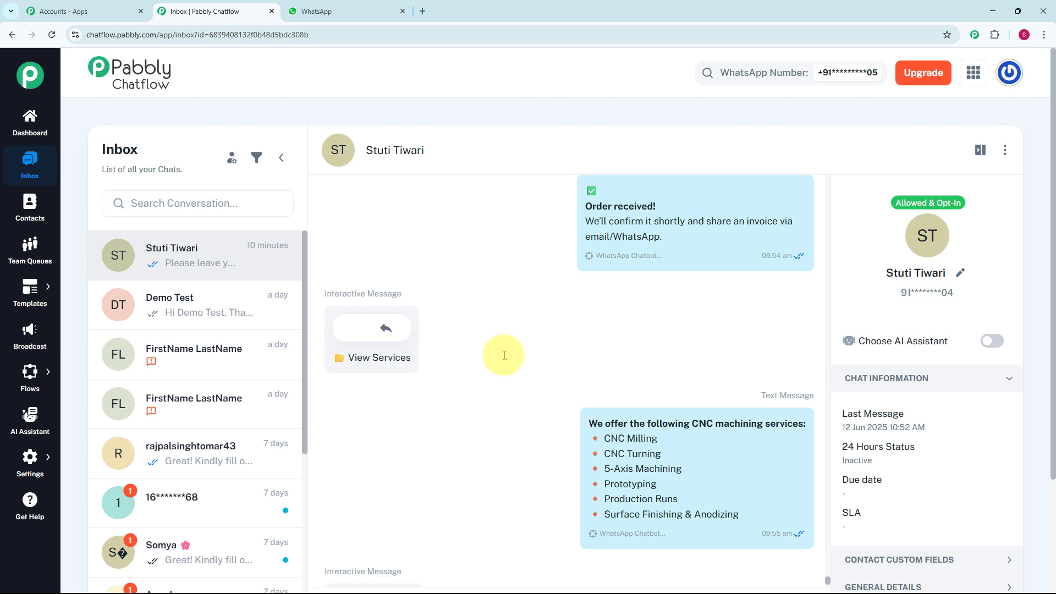
pyautogui.scroll(-3, 504, 355)
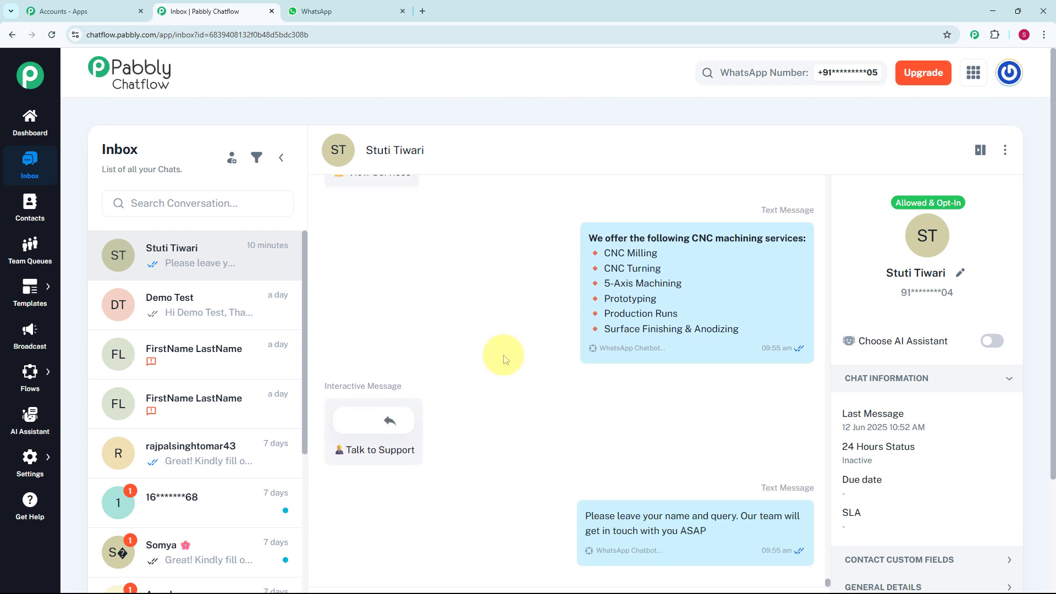